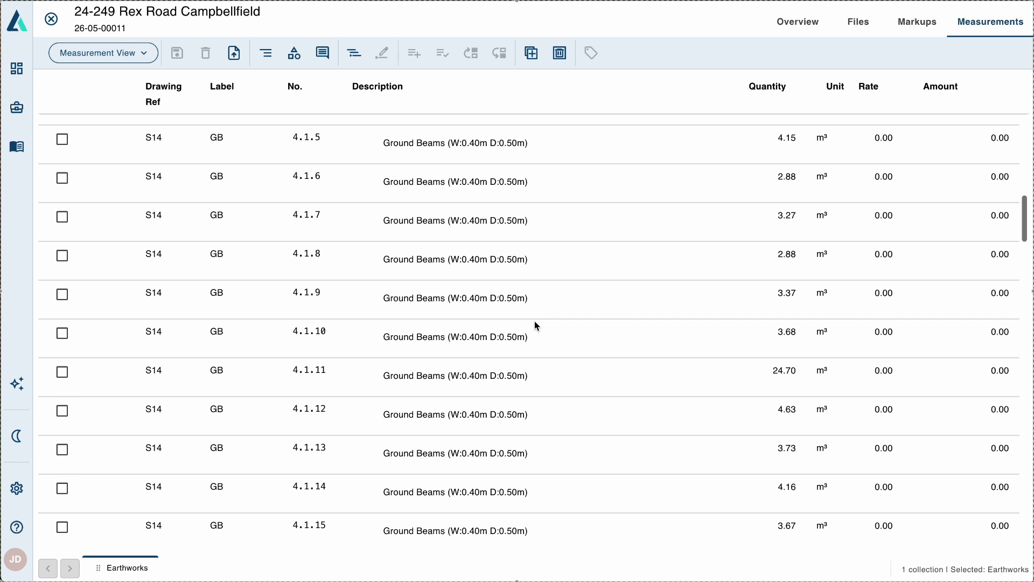
Switch the project's measurement list to Takeoff View and then to BOQ View
scroll(534, 323, down, 1)
click(143, 52)
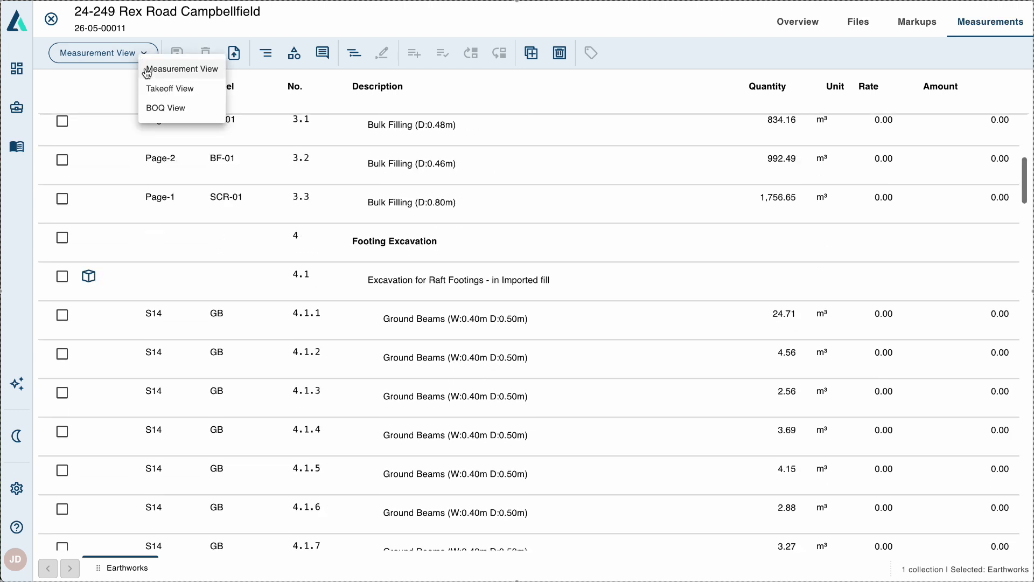
click(158, 89)
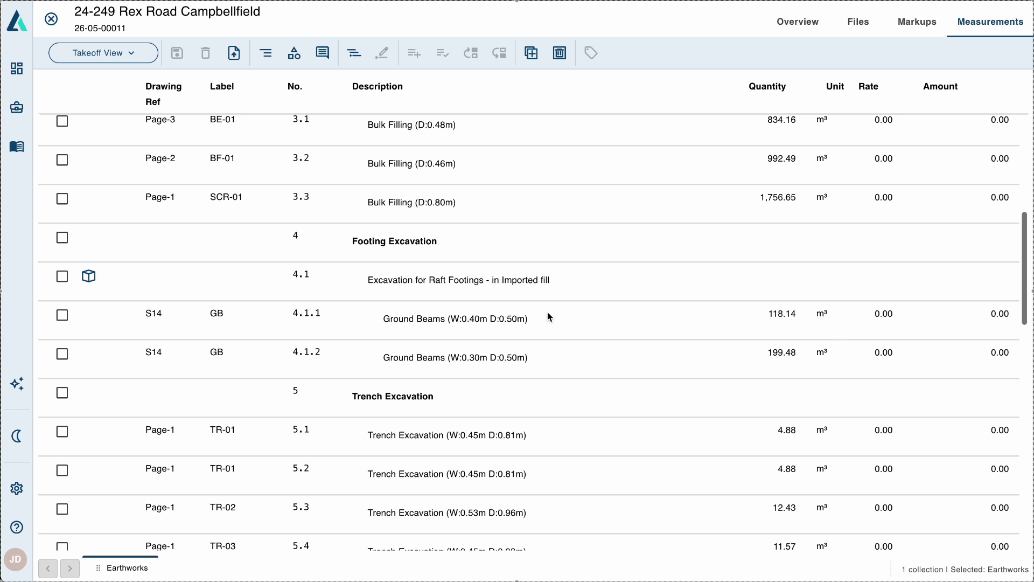
click(134, 60)
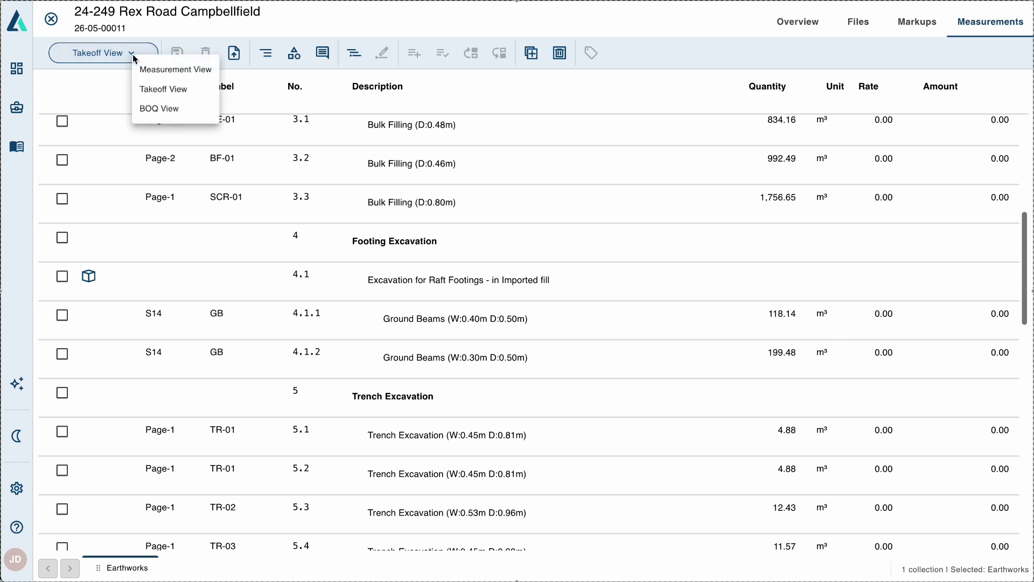
click(150, 110)
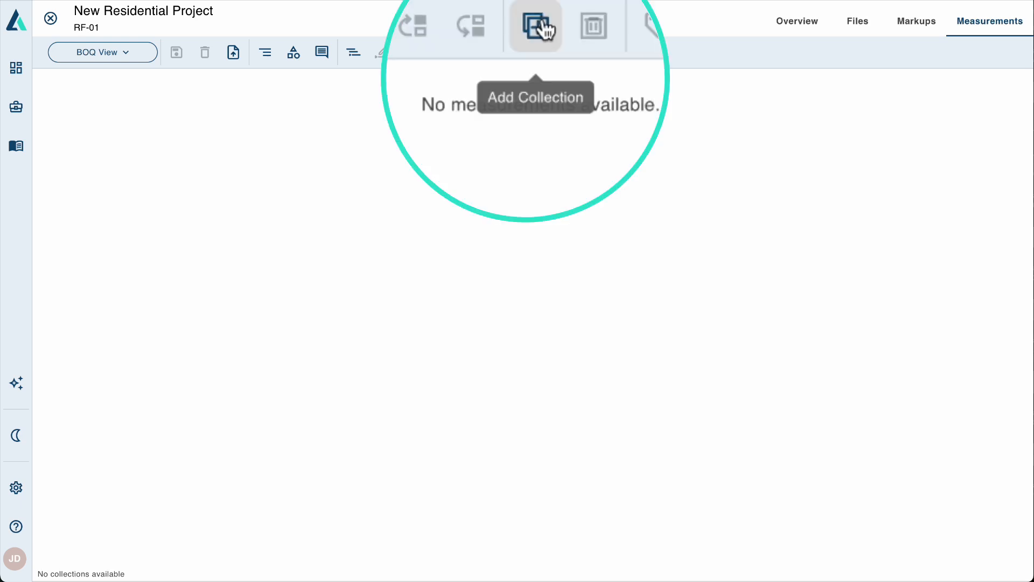
Add a collection to the New Residential Project and name it Earthworks
click(530, 52)
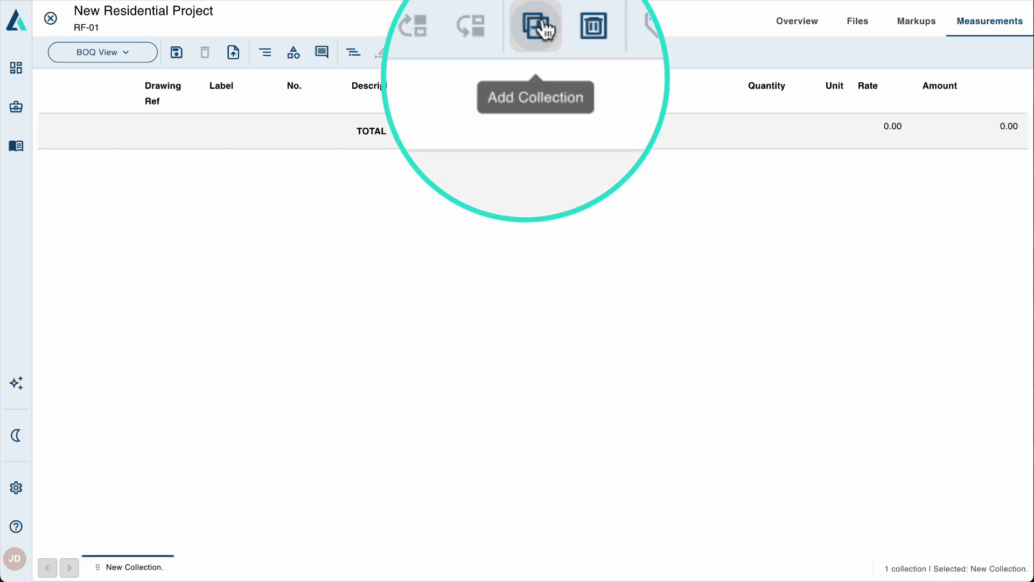
double_click(140, 570)
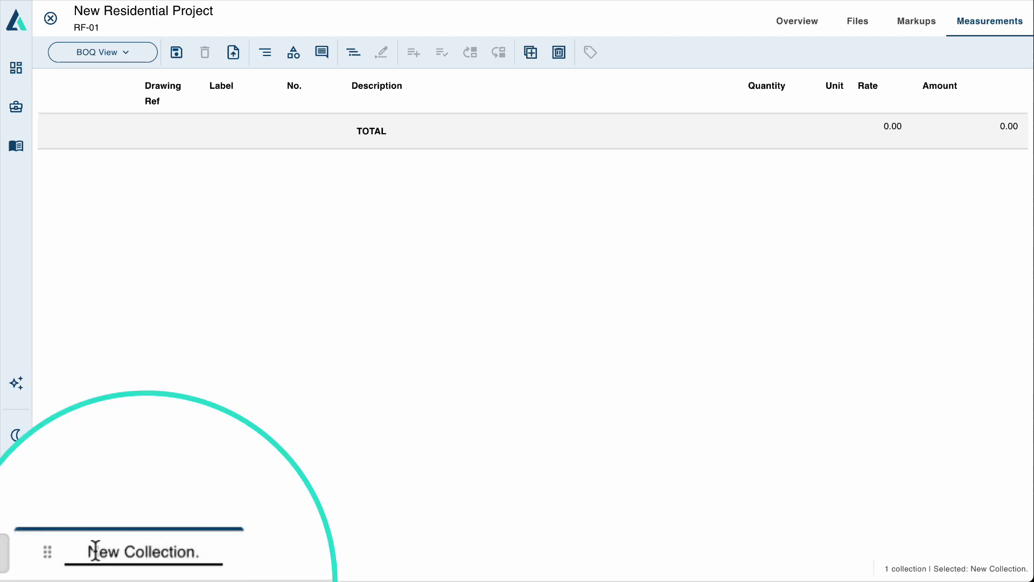
drag(95, 550, 199, 550)
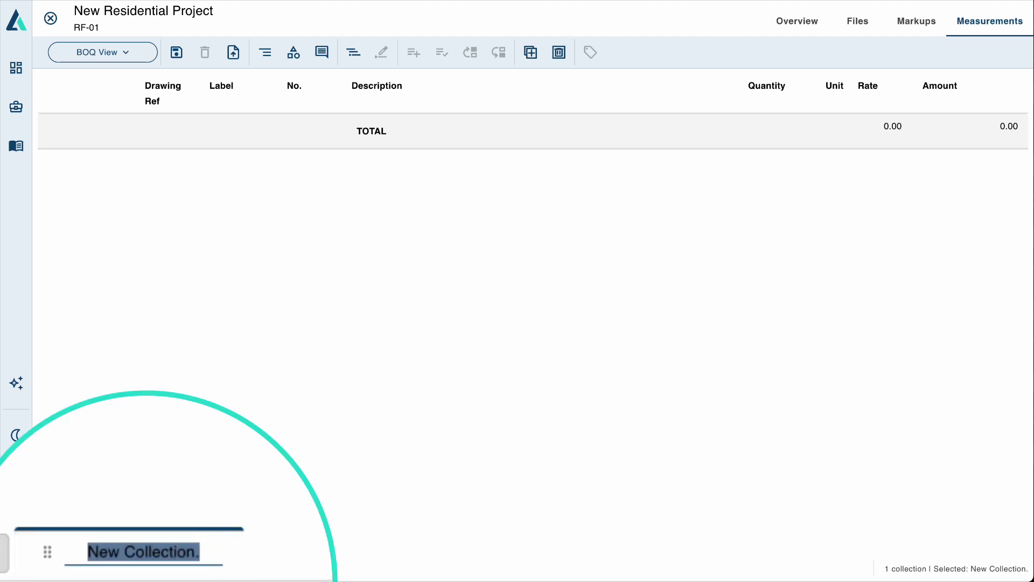
text(Eart)
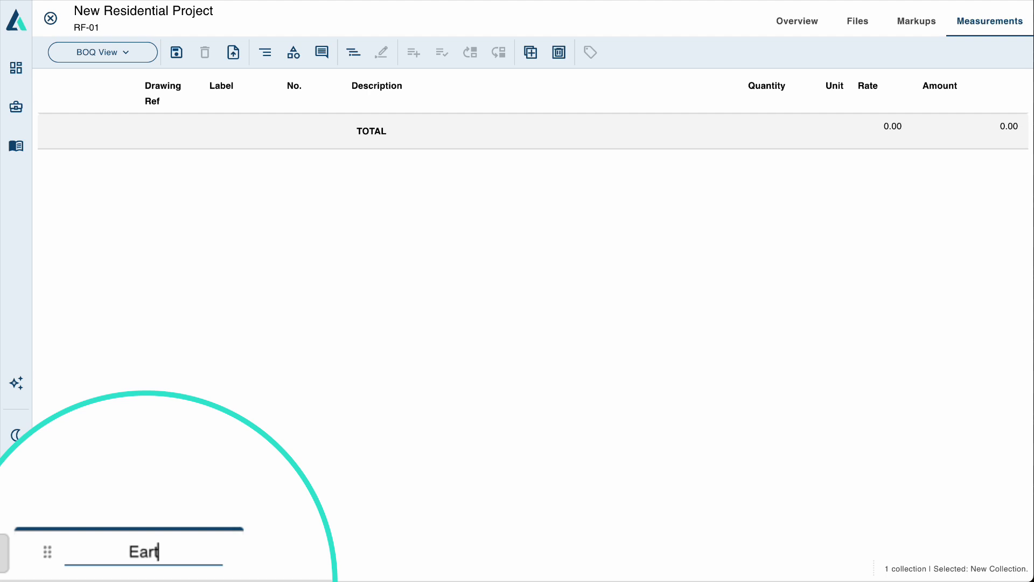
text(hworks)
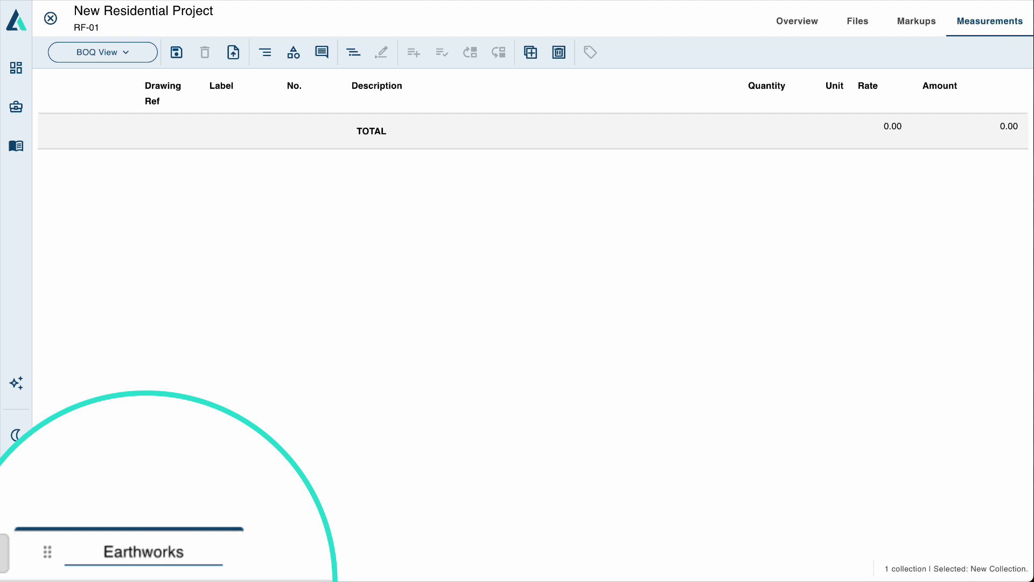
key(Return)
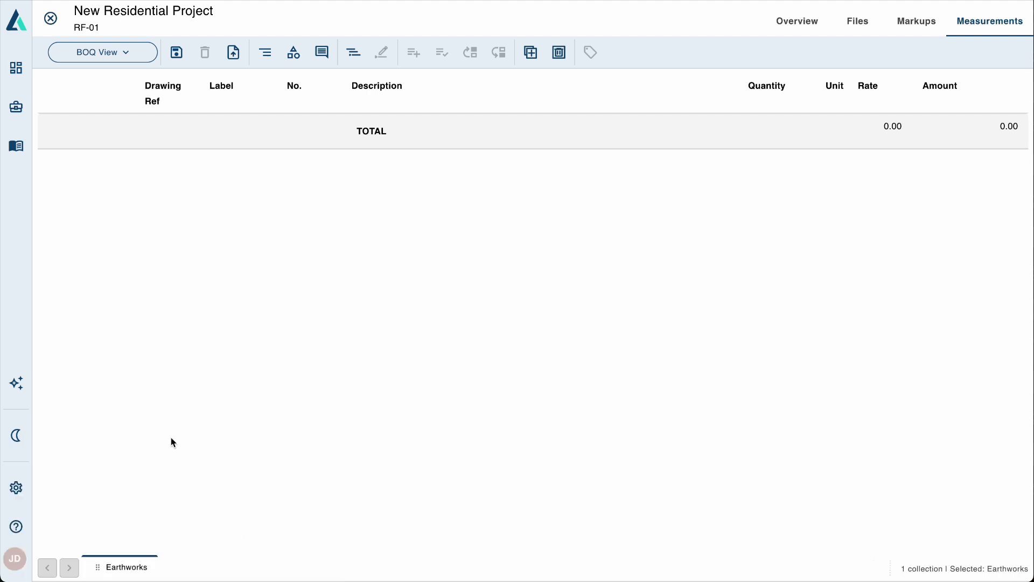
Add a second collection named Concrete Works and place it after the Earthworks collection
click(530, 53)
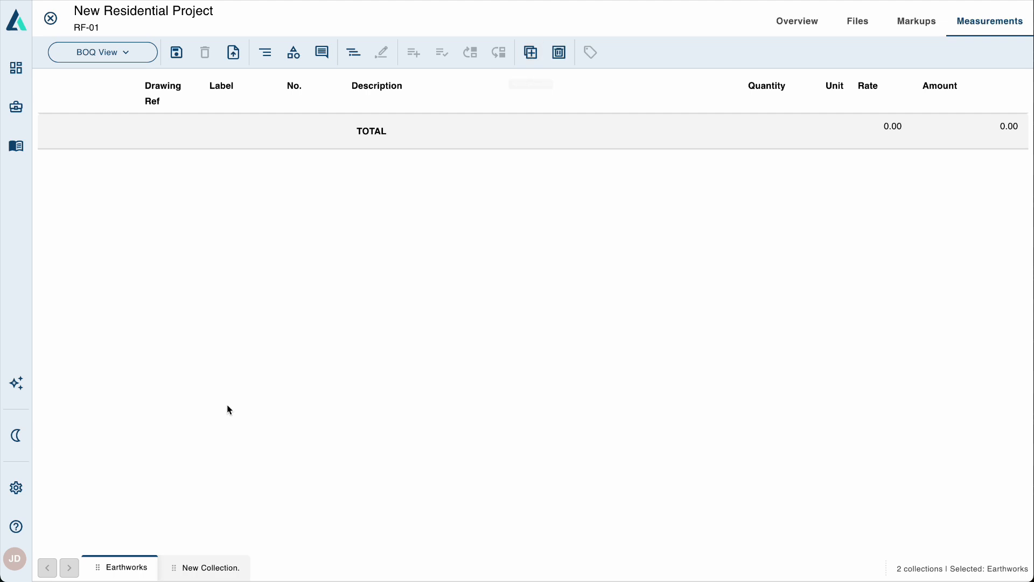
double_click(195, 570)
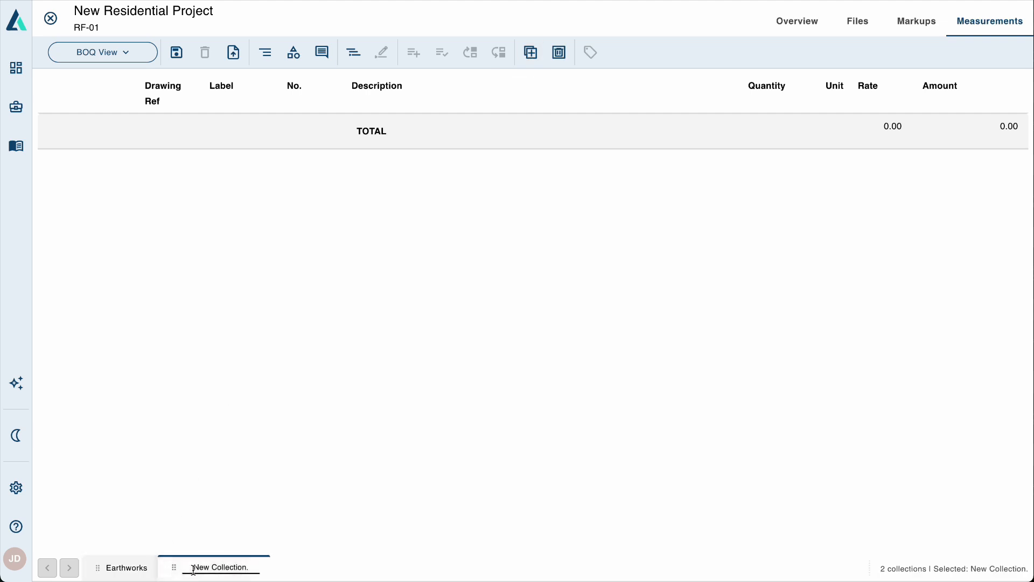
drag(192, 568, 255, 568)
text(Concrete Works)
key(Return)
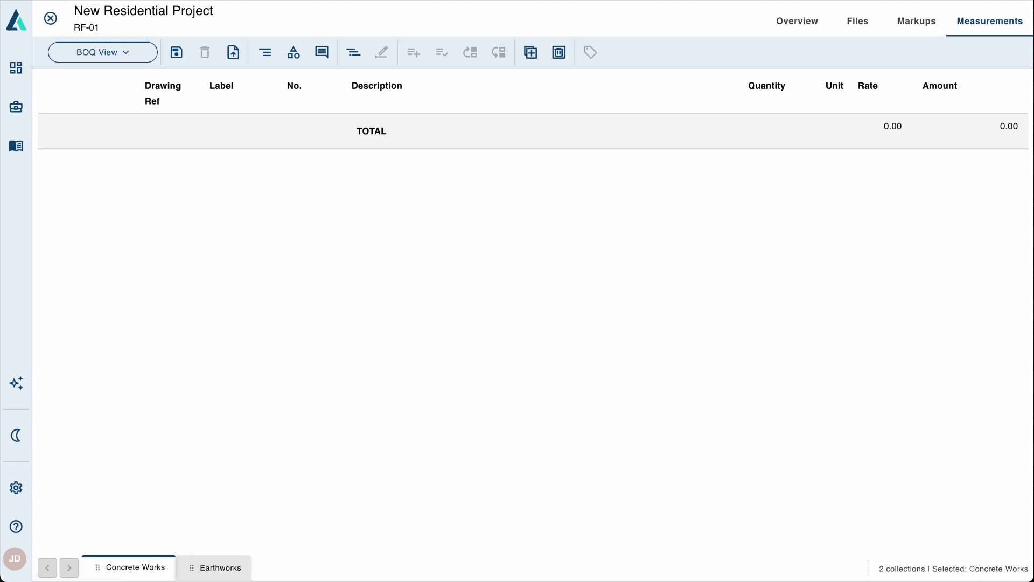
drag(100, 568, 219, 547)
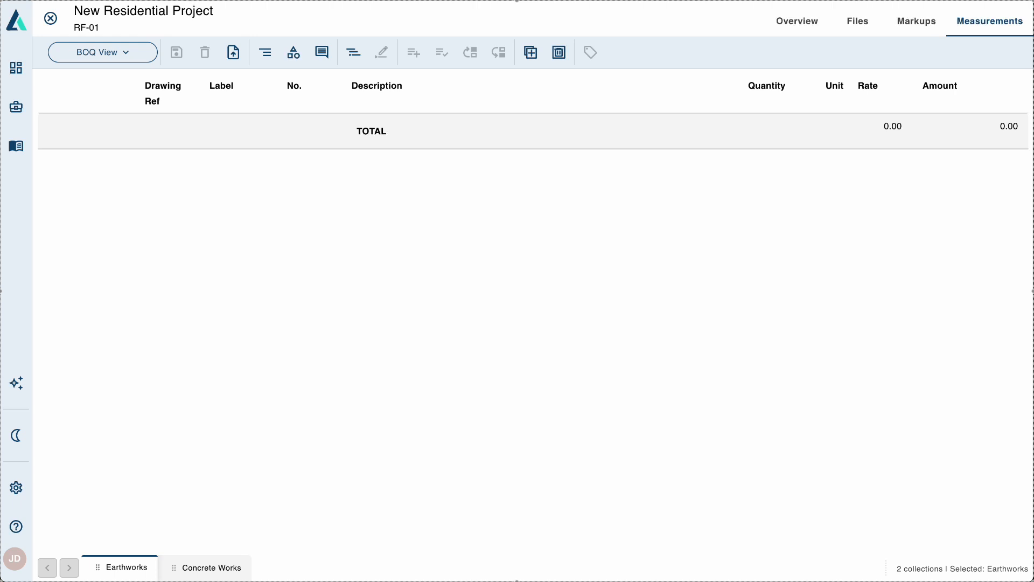
Add a section named Site Clearing to the Earthworks collection
click(265, 54)
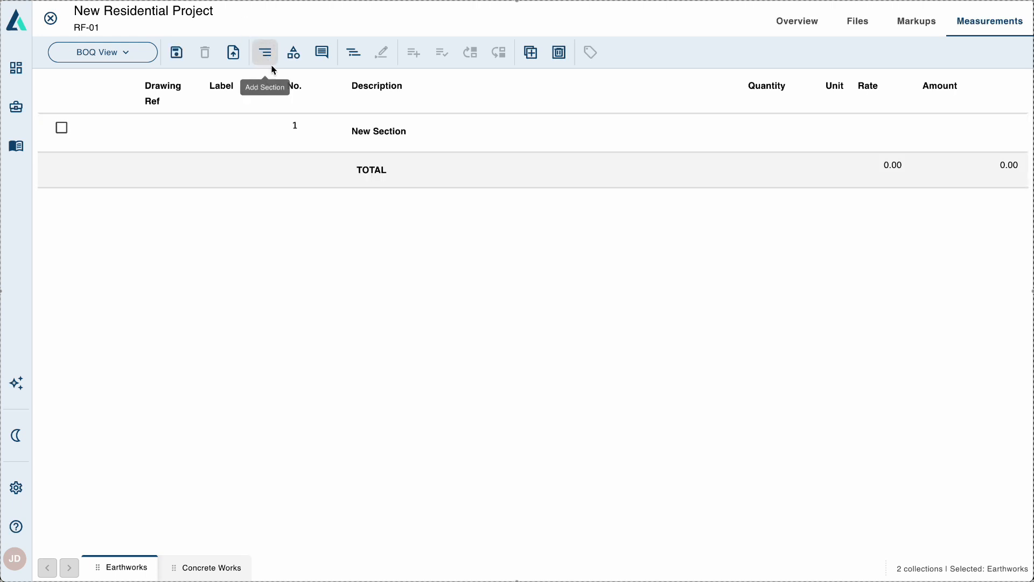
click(369, 135)
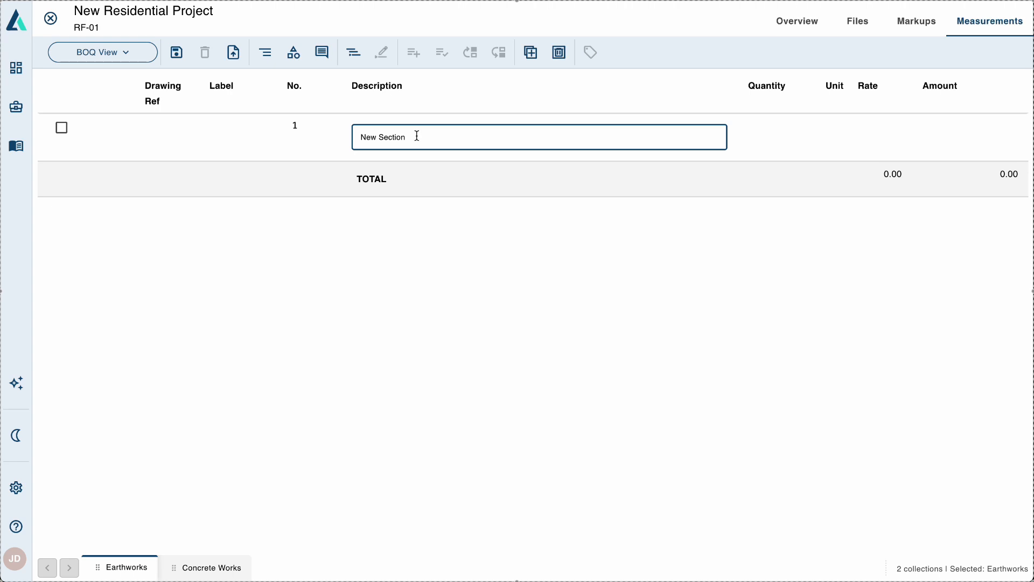
drag(417, 136, 335, 145)
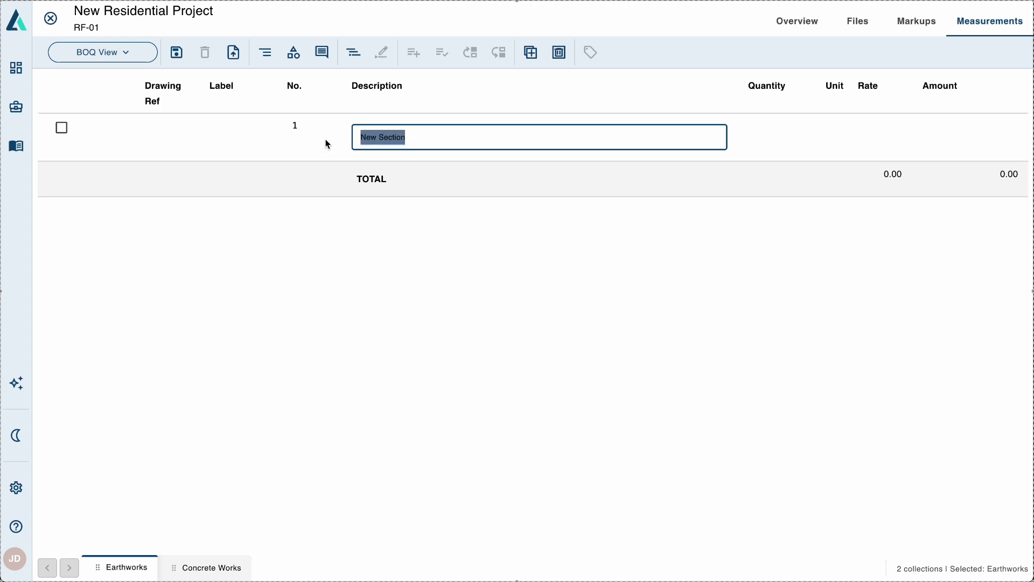
text(Site Clea)
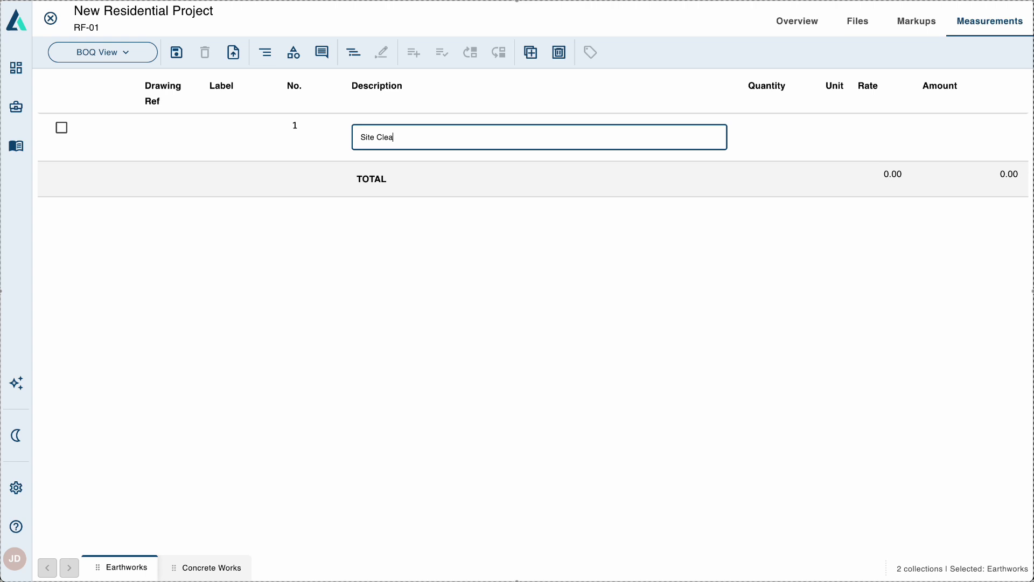
text(ring)
key(Return)
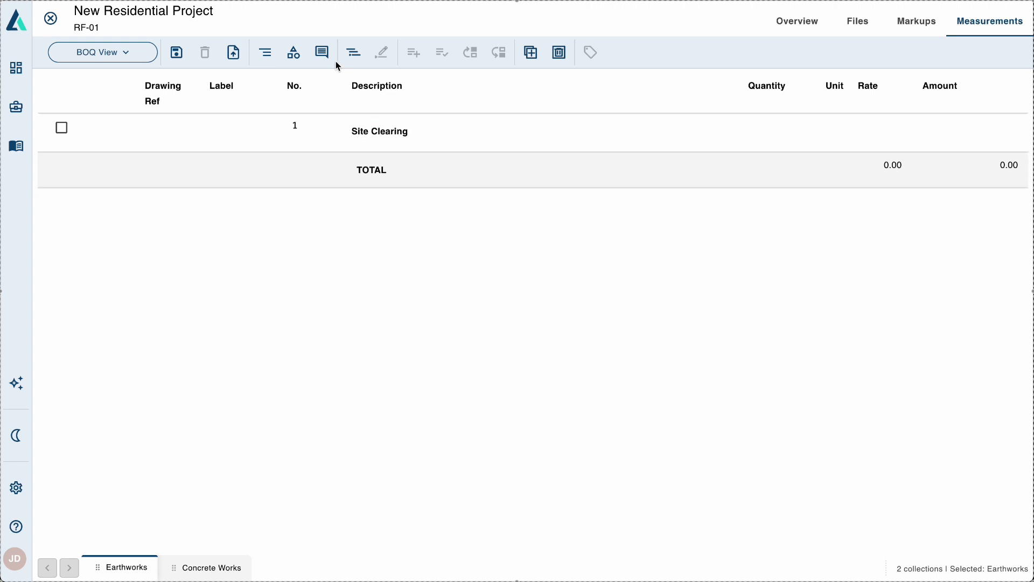
Add a section named Bulk Excavation below Site Clearing
click(265, 54)
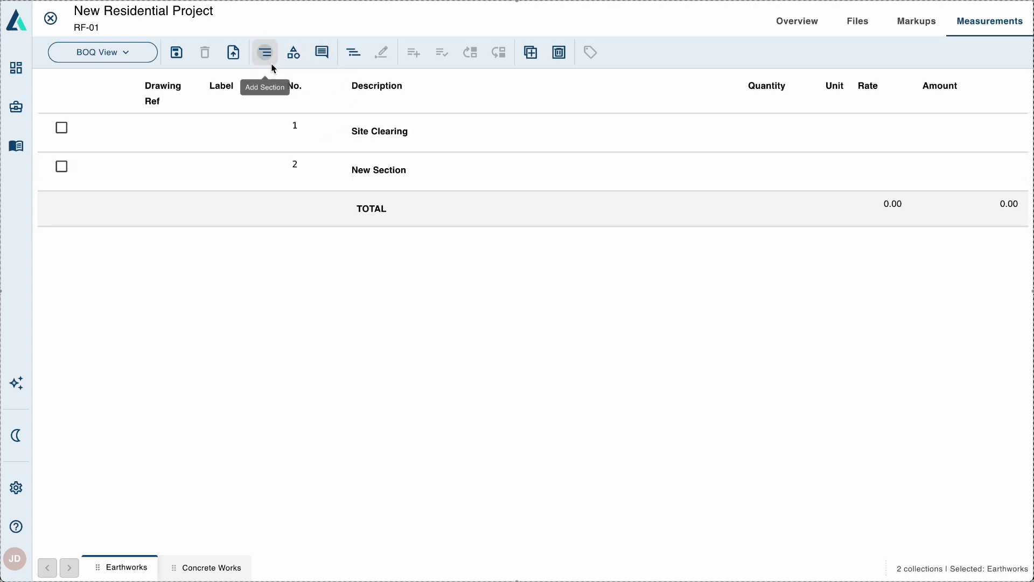
click(389, 169)
text(Bulk )
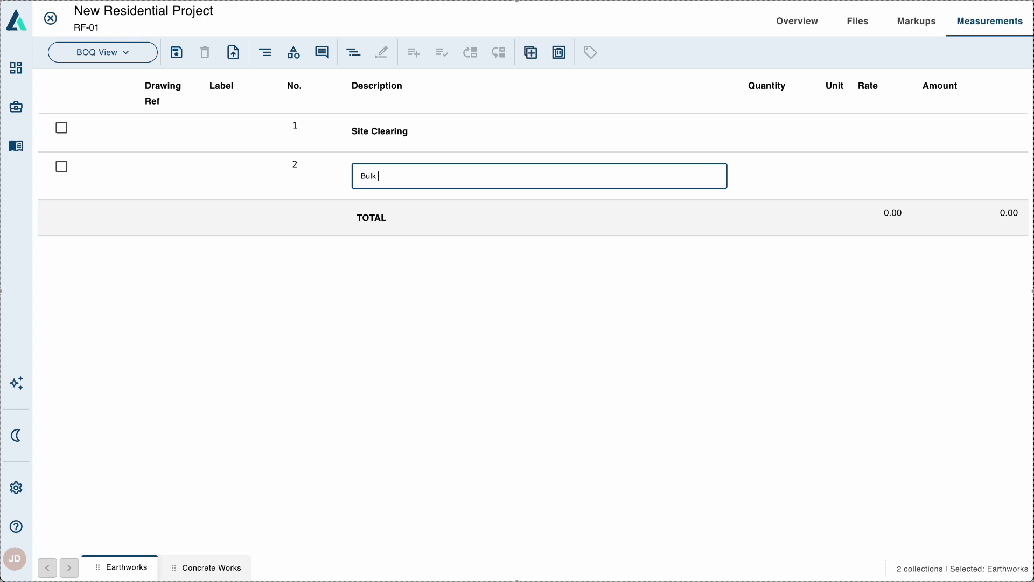
text(Excavation)
key(Return)
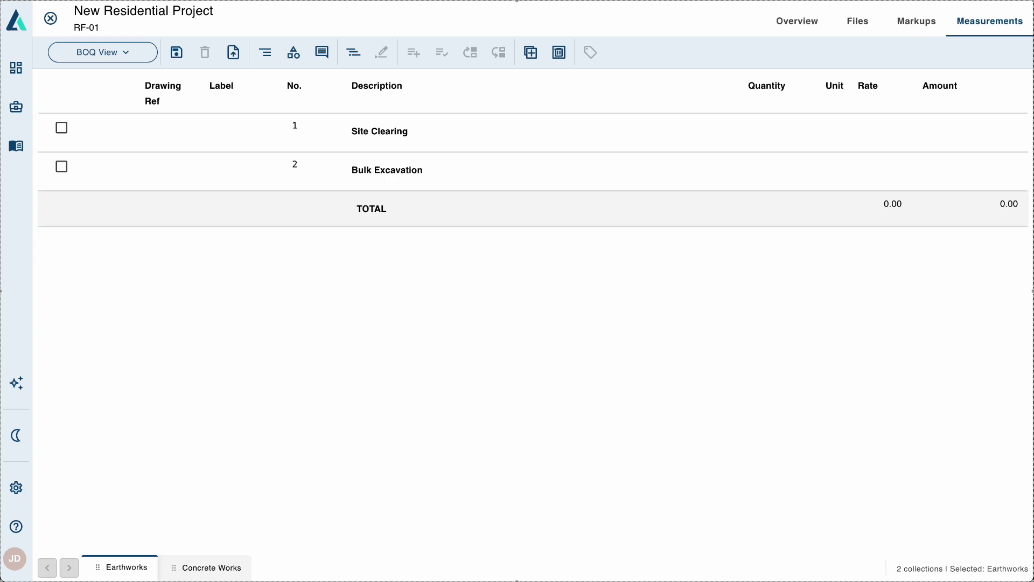
Add a section named Footing Excavation below Bulk Excavation
click(266, 52)
click(409, 209)
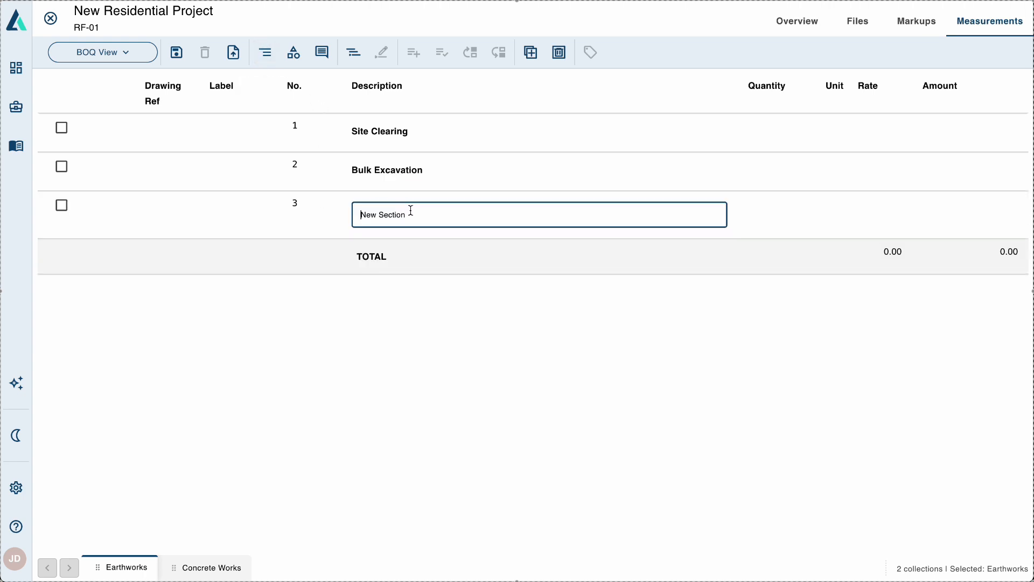
drag(411, 210, 289, 215)
text(Footing Excavation)
key(Return)
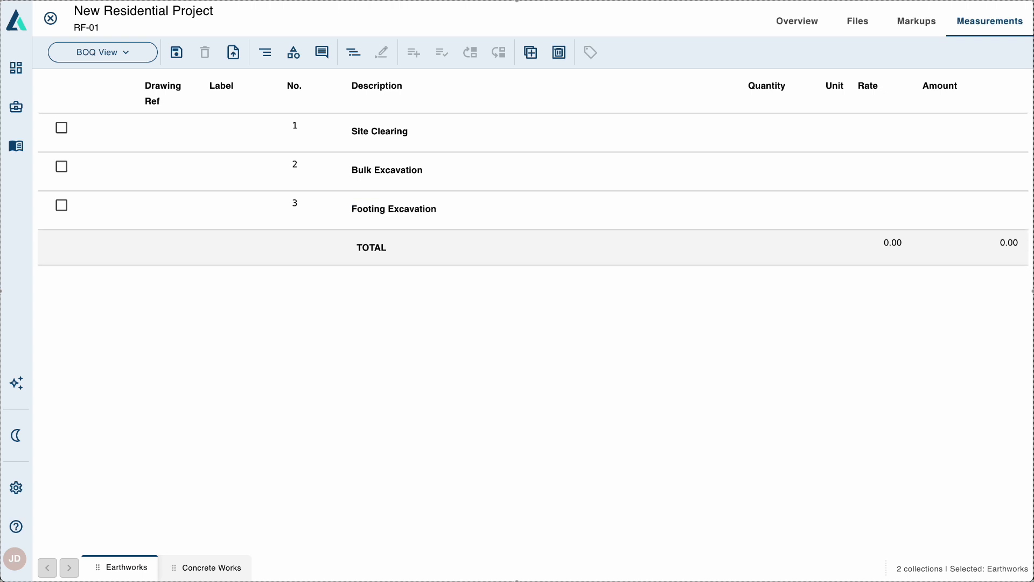
Add a fourth section named Double Handling below Footing Excavation
click(265, 52)
click(381, 246)
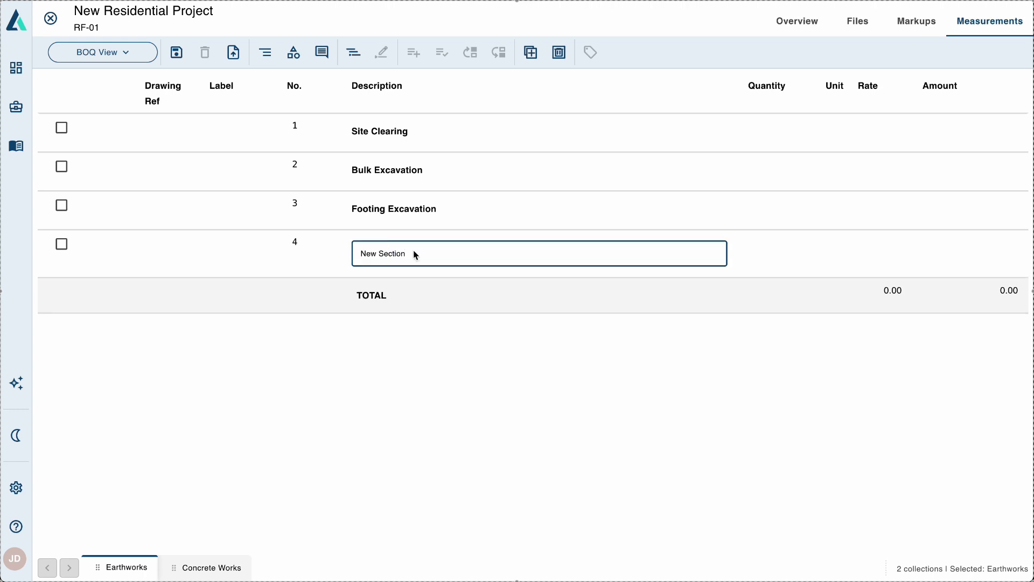
key(ctrl+a)
text(Double Hnadling)
key(BackSpace)
key(BackSpace)
key(BackSpace)
key(BackSpace)
key(BackSpace)
key(BackSpace)
key(BackSpace)
text(andling)
key(Return)
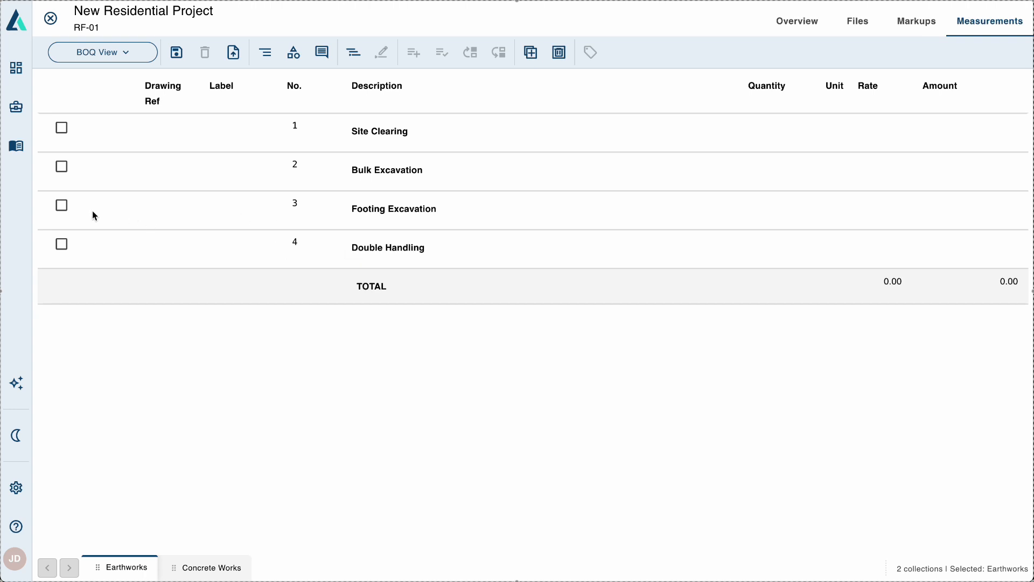
Add a subsection named Strip Footings inside the Footing Excavation section
click(63, 207)
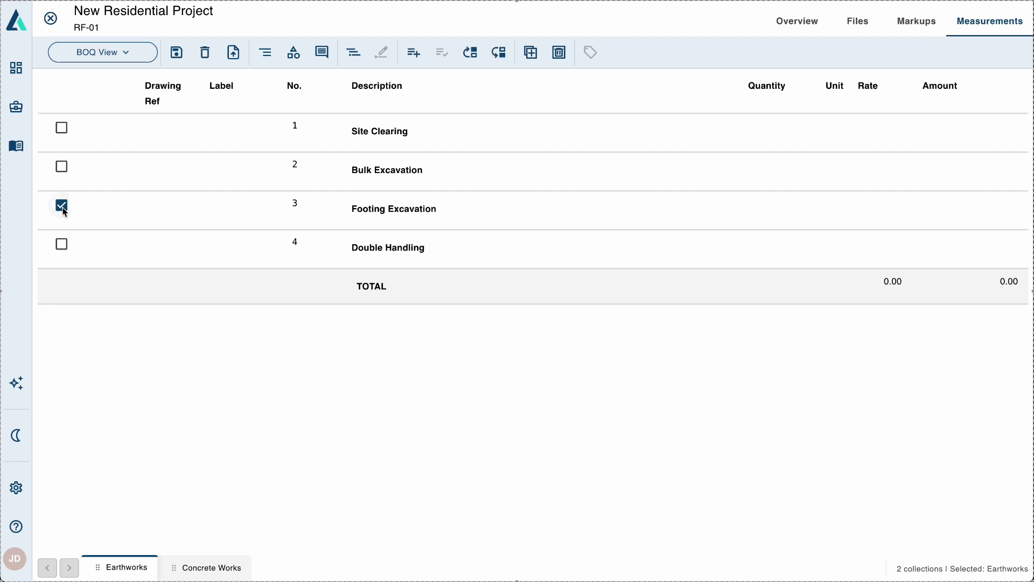
click(266, 61)
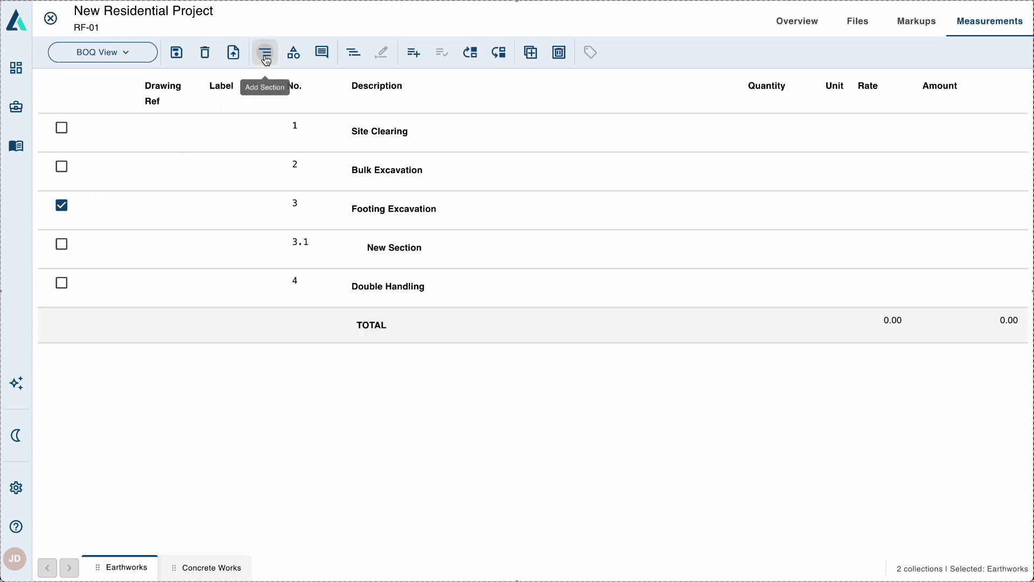
click(369, 251)
drag(419, 254, 341, 256)
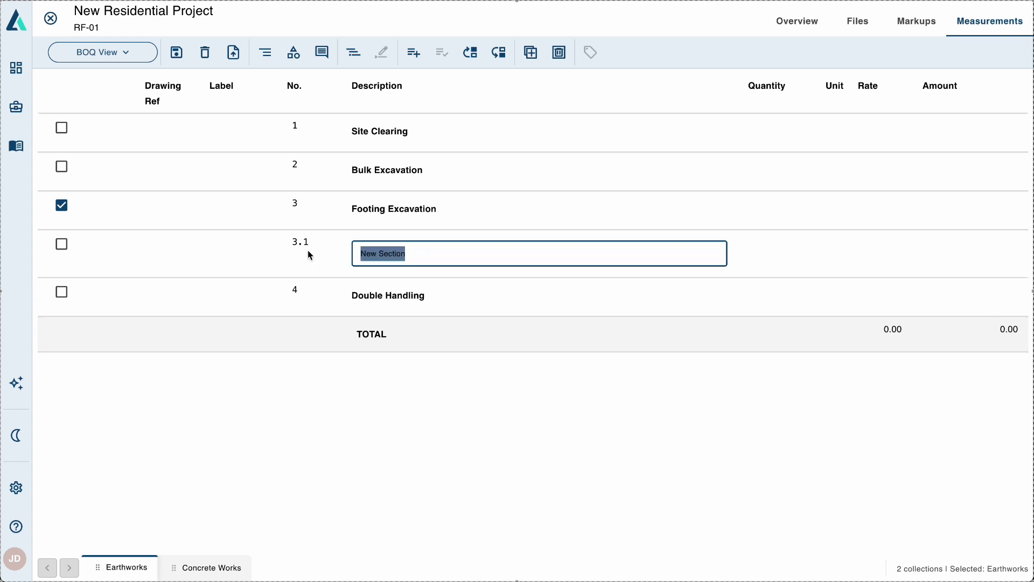
text(Strip)
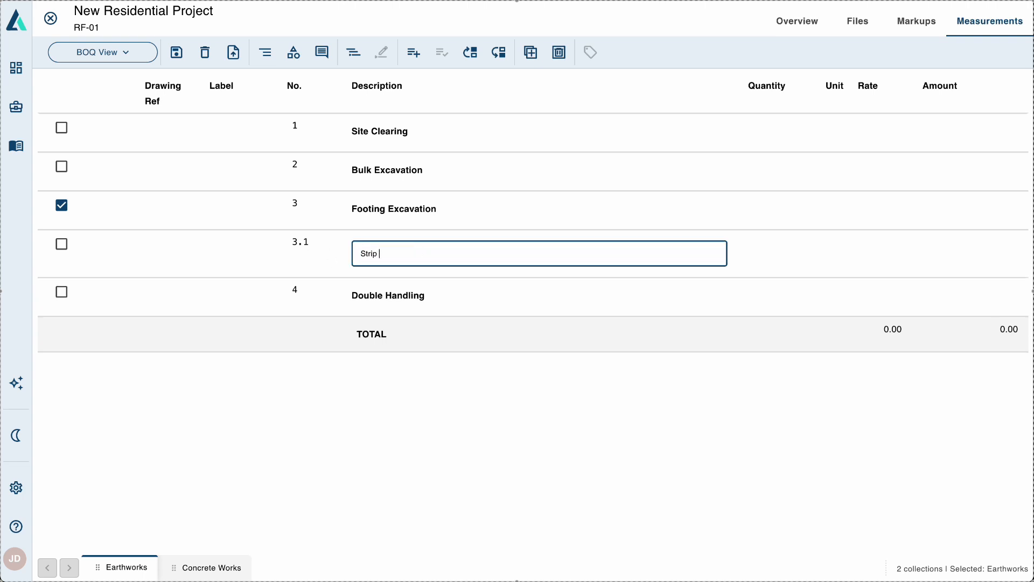
text( Footings)
key(Return)
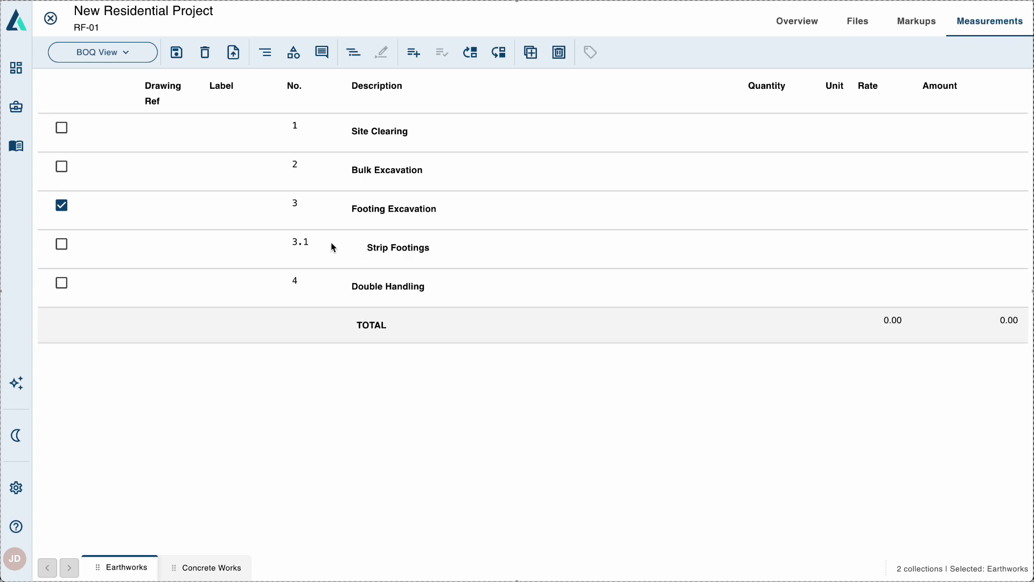
Add a second Footing Excavation subsection named Pad Footings, below Strip Footings
click(265, 52)
click(390, 287)
drag(421, 292, 277, 287)
text(Pad)
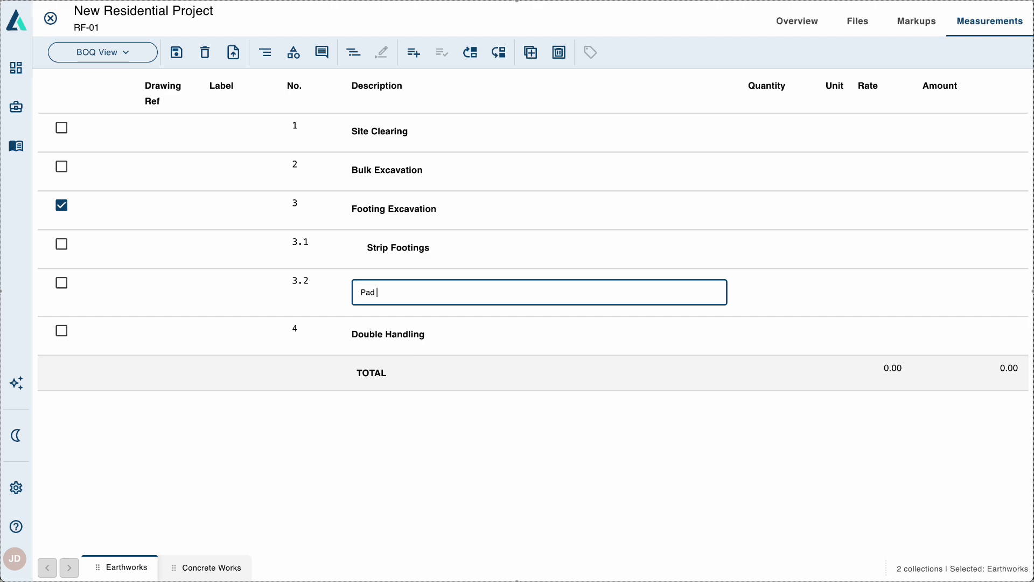
text( Footings)
key(Return)
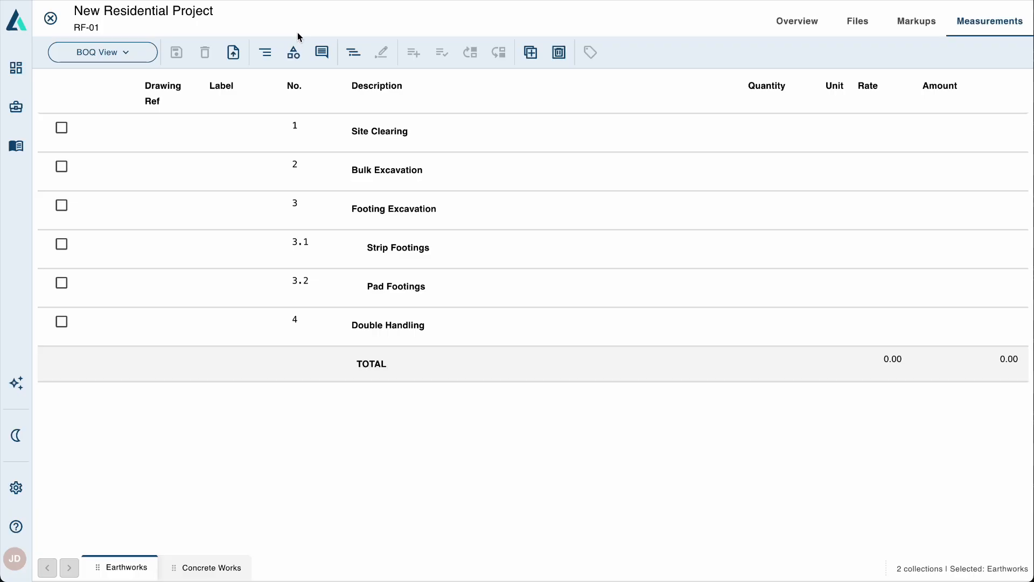
click(294, 54)
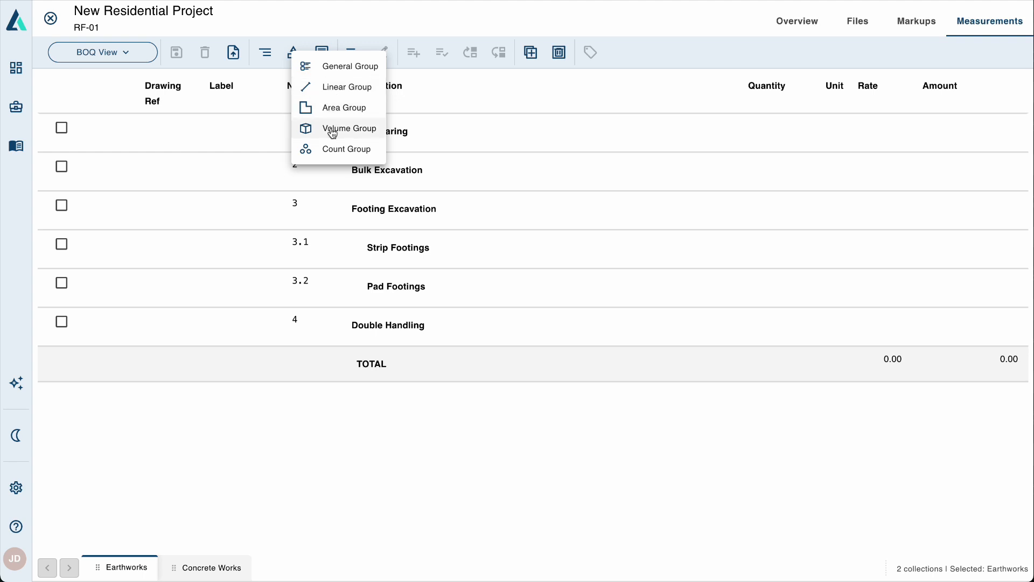
click(320, 226)
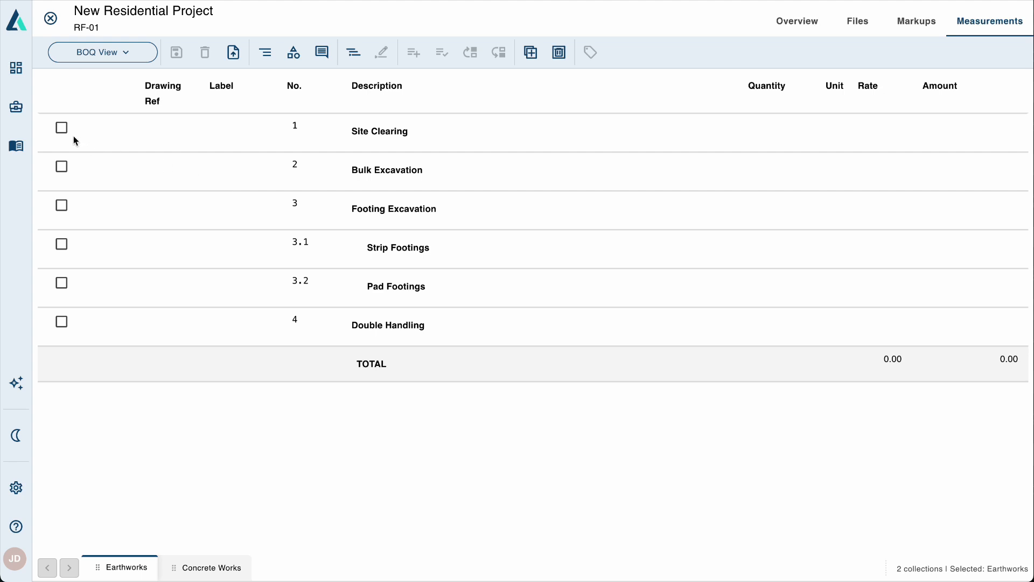
Add an area group to the Site Clearing section, named "Site clearance including removal of grass, shrubs and surface vegetation"
click(62, 129)
click(293, 52)
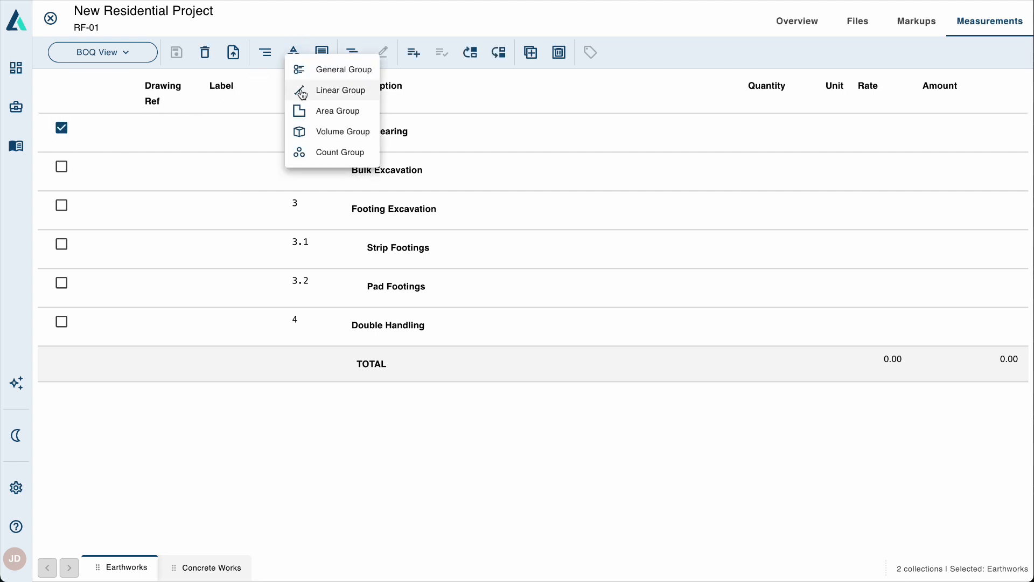
click(329, 109)
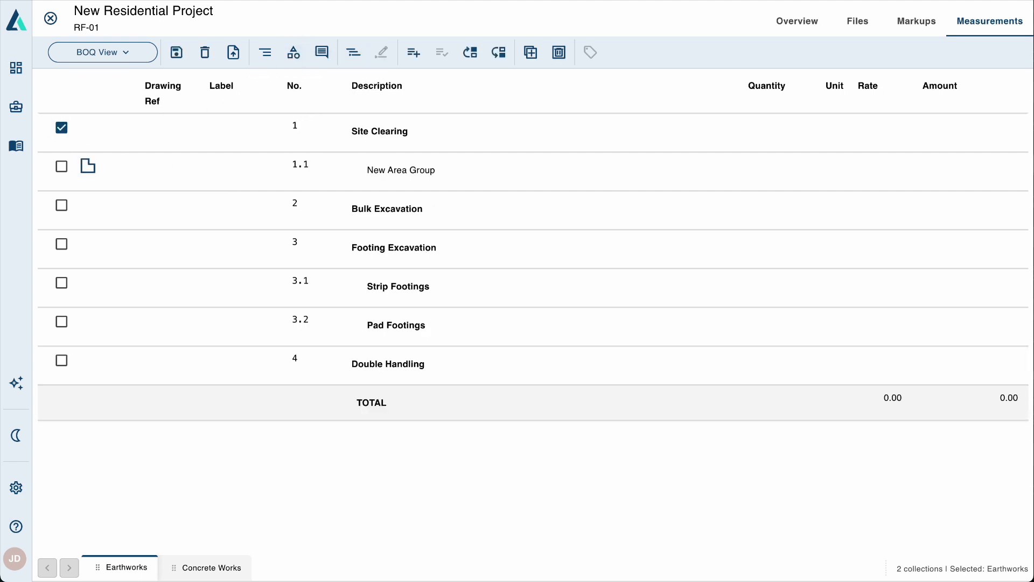
double_click(404, 171)
text(Site clearance including removal of grass, shrubs and surface vegetation)
key(Return)
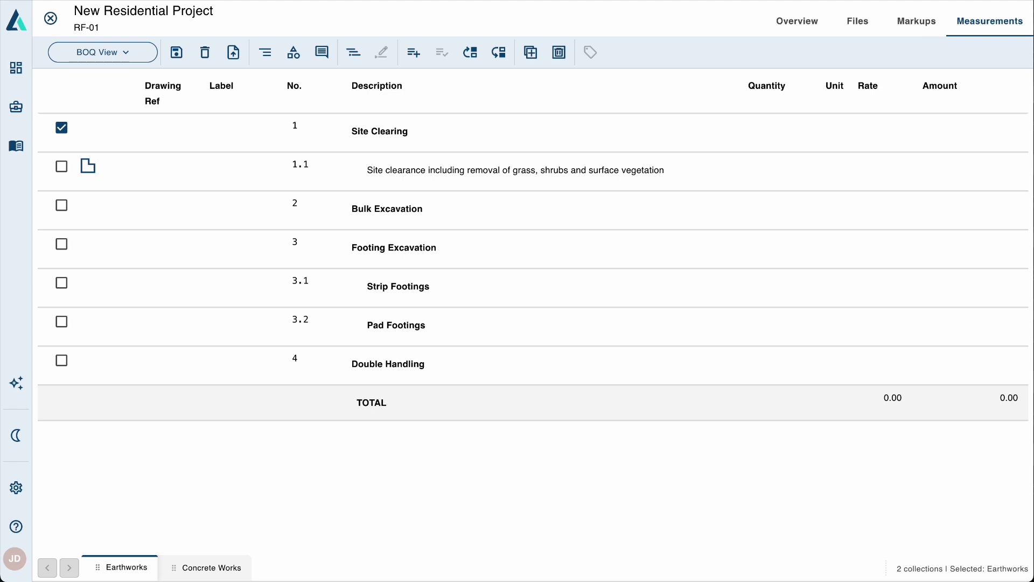
Add a volume group to the Bulk Excavation section, named "Excavate unsuitable material and dispose of off site"
click(62, 206)
click(294, 52)
click(339, 127)
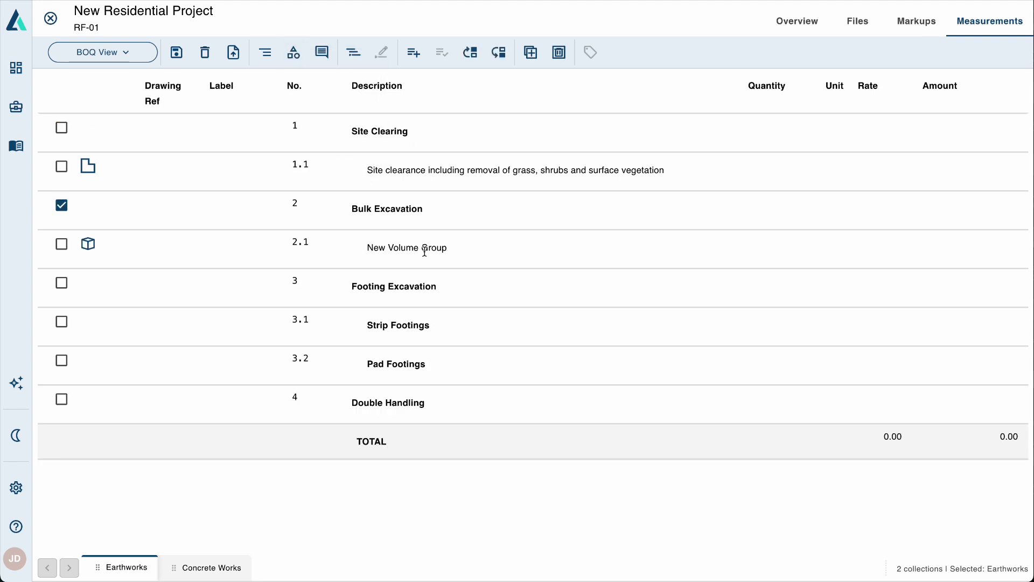
double_click(425, 247)
text(Excavate unsuitable material and dispose of off site)
key(Return)
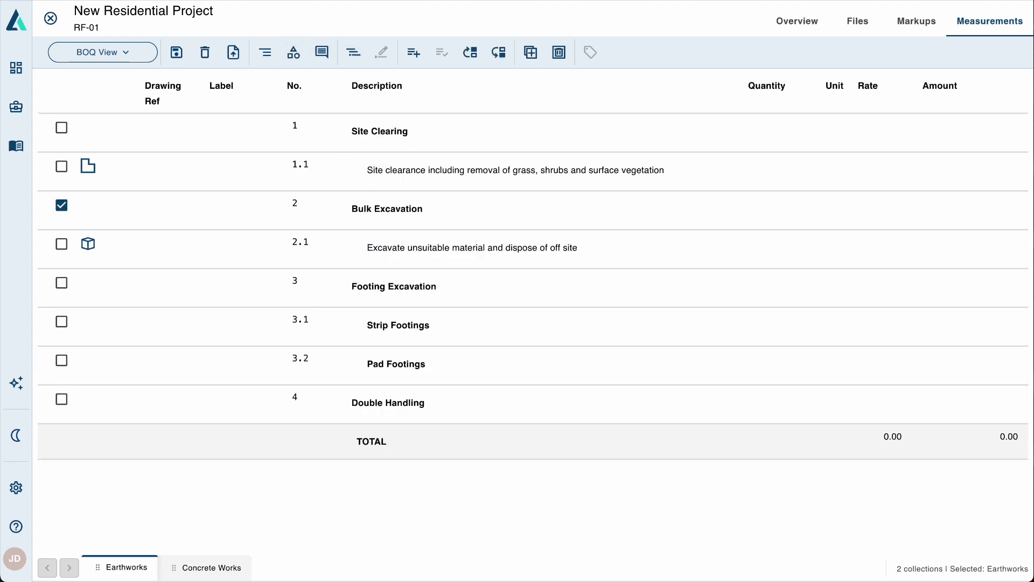
Add a second volume group to the Bulk Excavation section, named "Bulk excavation in common material to formation level"
click(293, 52)
click(337, 130)
double_click(436, 291)
text(Bulk excavation in common material to formation level)
key(Return)
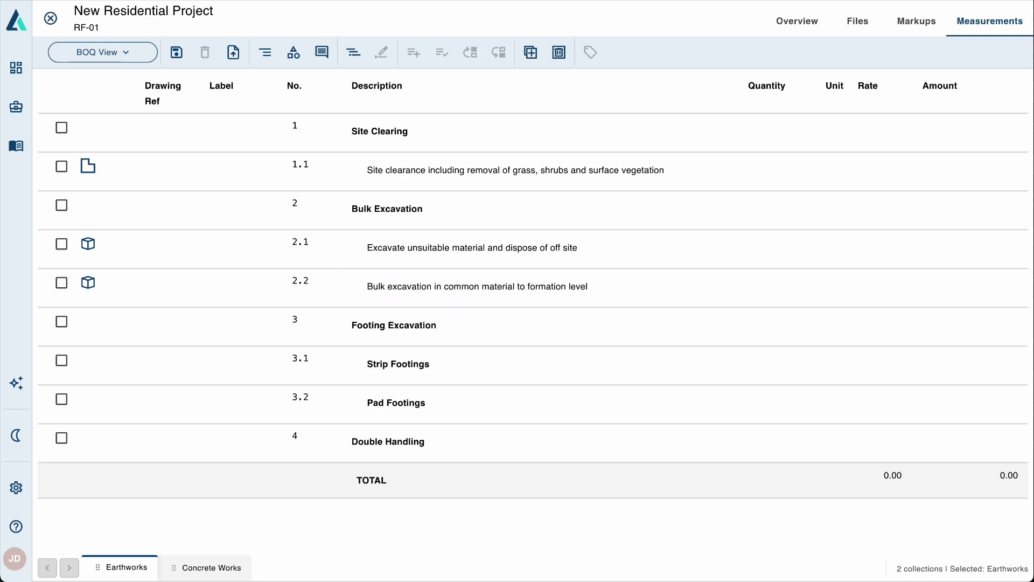
Add a volume group to the Pad Footings subsection, named "Excavation for pad foundations"
click(62, 399)
click(294, 52)
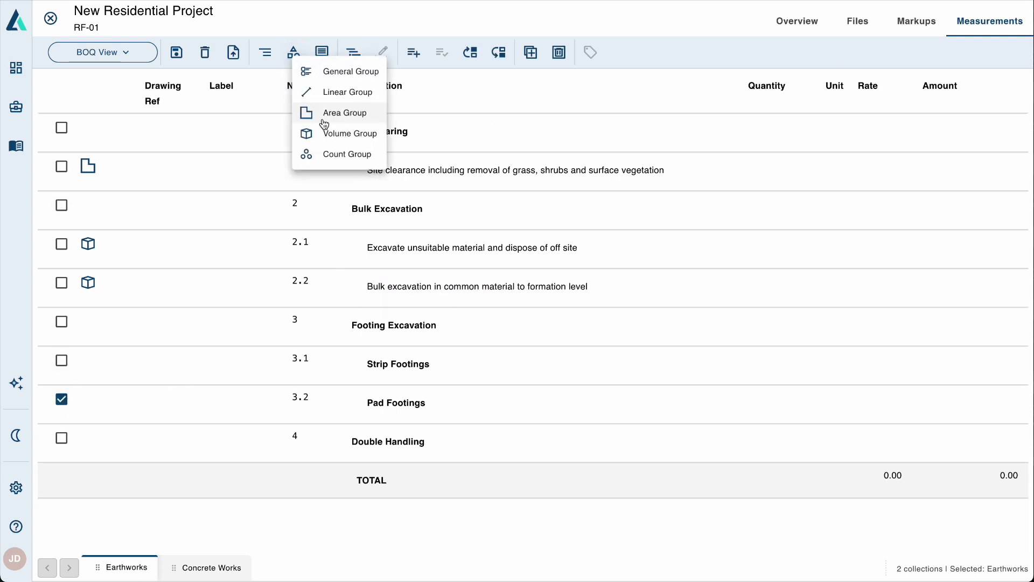
click(344, 133)
text(Excavation for pad foundations)
key(Return)
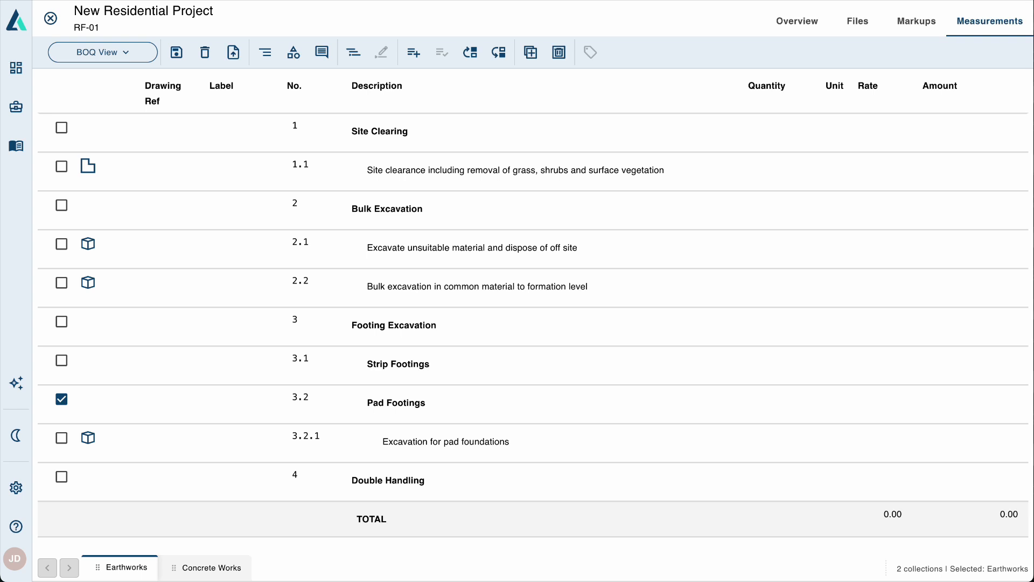
Add a volume group to the Strip Footings subsection, named "Excavation for foundation trenches not exceeding 2.0 m deep"
click(62, 361)
click(293, 52)
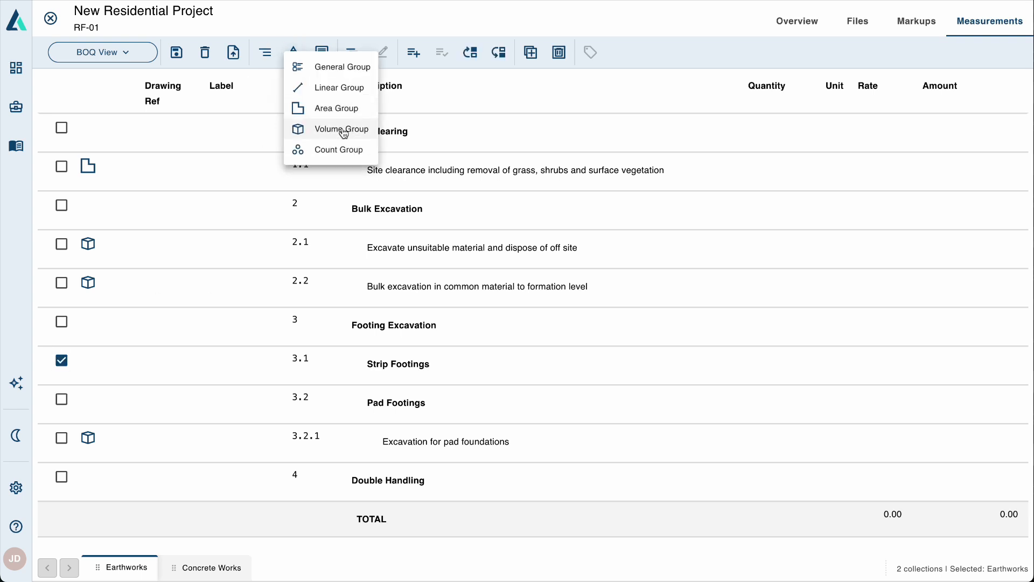
click(345, 132)
text(Excavation for foundation trenches not exceeding 2.0 m deep)
key(Return)
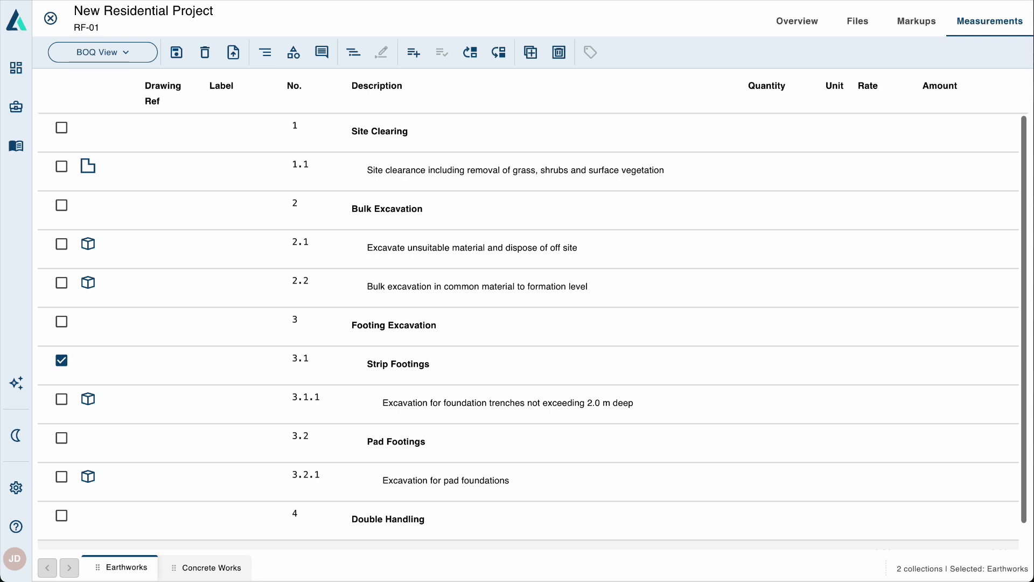
Add a general group to the Double Handling section, named "Disposal of surplus excavated material to approved tipping location"
click(62, 516)
click(61, 361)
click(294, 52)
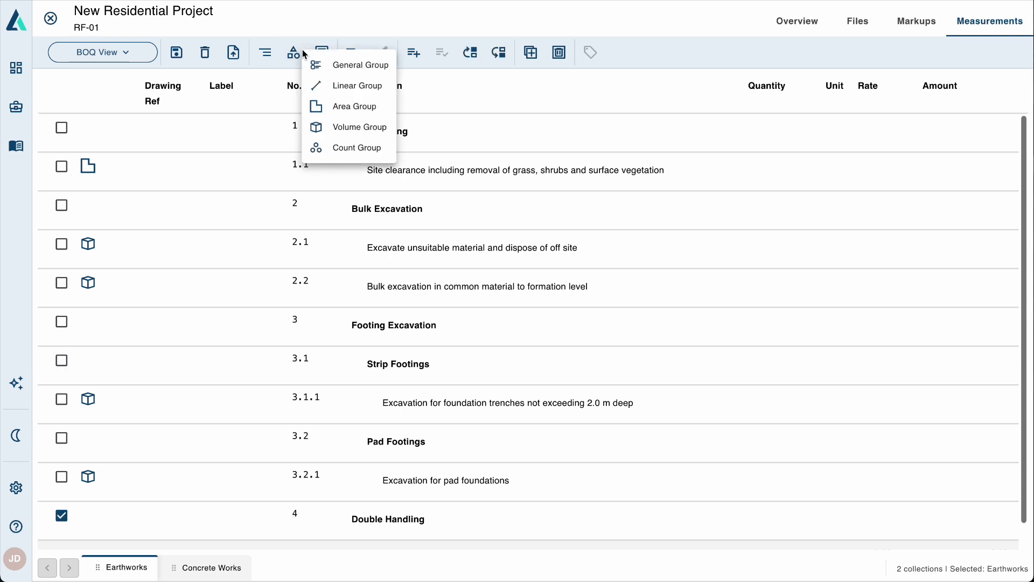
click(344, 65)
triple_click(390, 498)
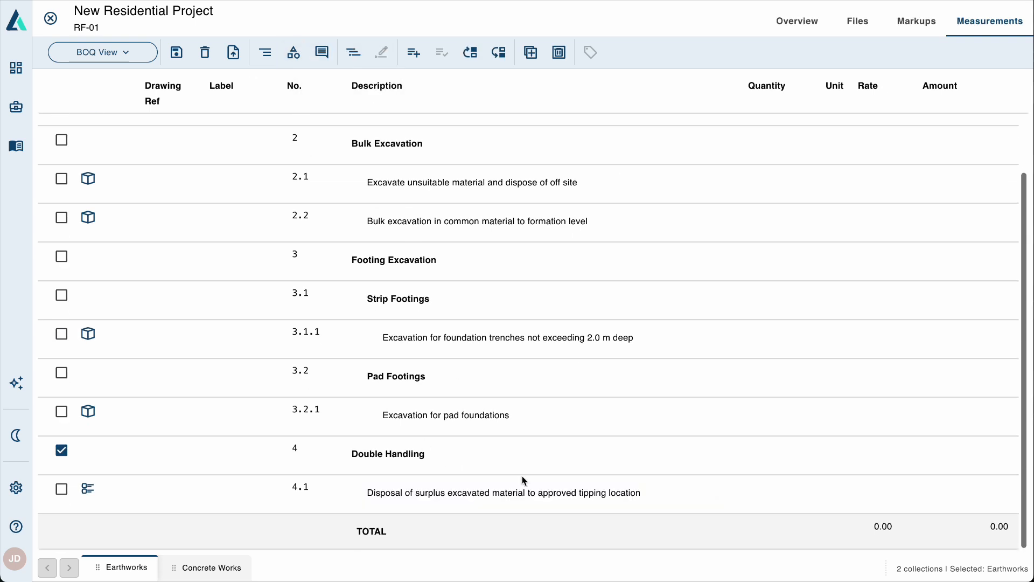
scroll(522, 476, up, 2)
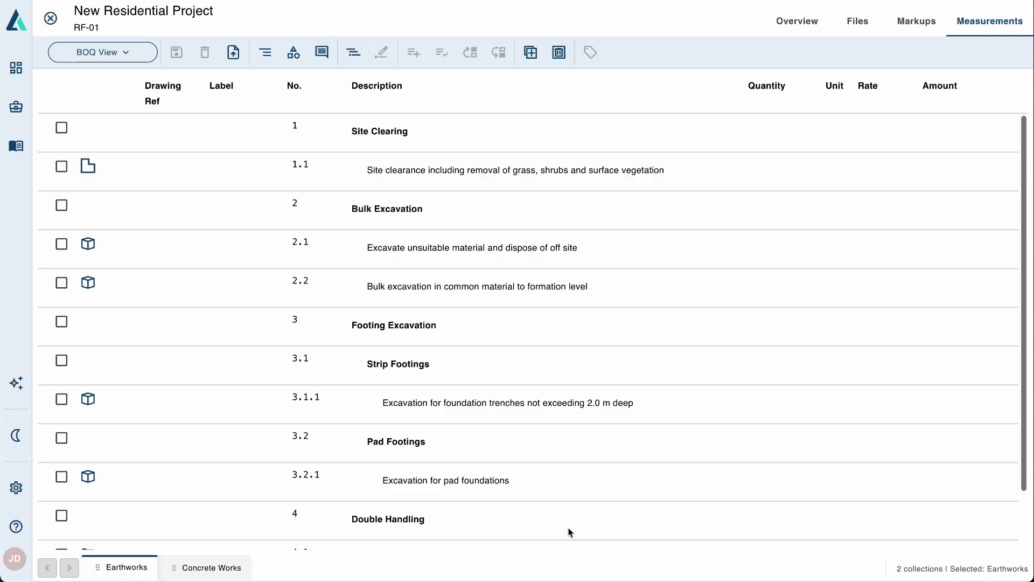
Add a general note to the Earthworks collection and move it above the Site Clearing section as the first entry
click(321, 52)
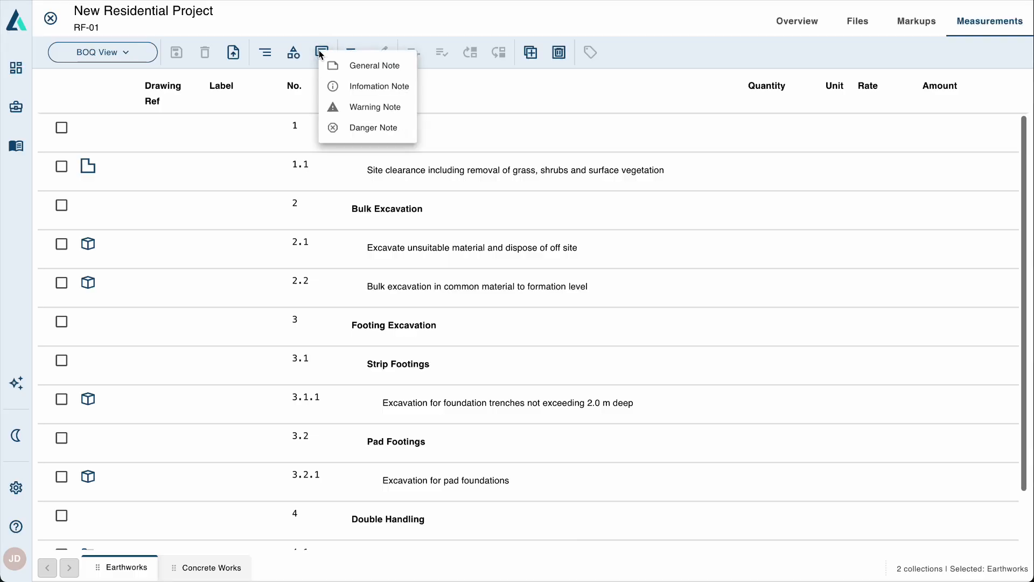
click(251, 130)
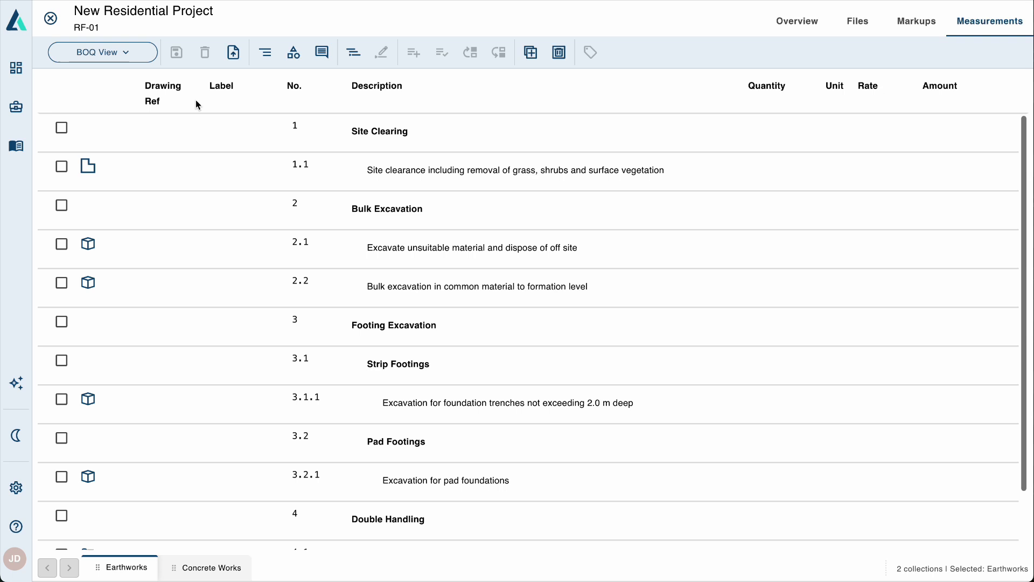
click(322, 52)
click(368, 75)
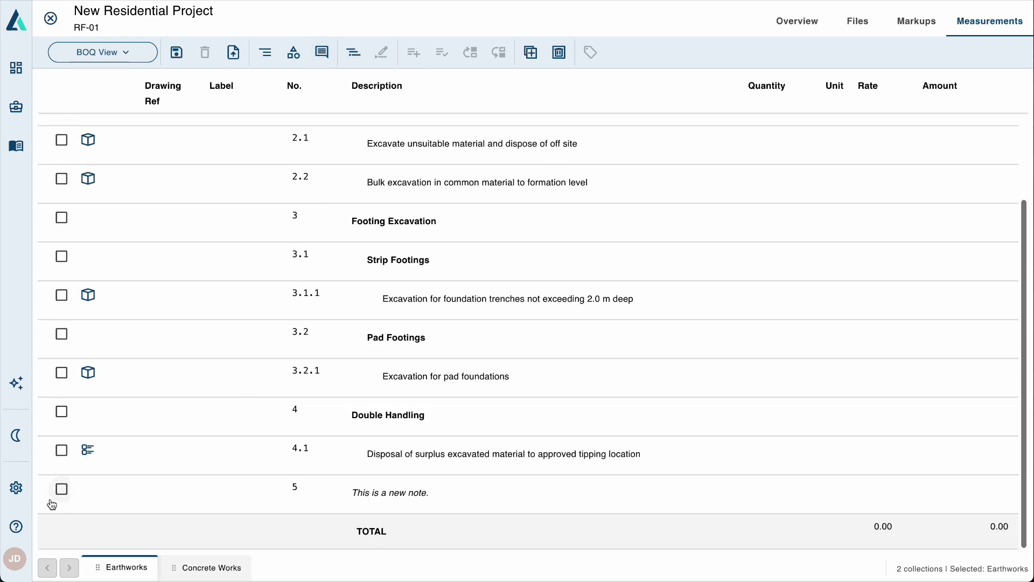
click(61, 501)
scroll(448, 162, up, 5)
click(469, 58)
Set the general note's text to "Earthworks shall be carried out in accordance with the project drawings, specifications, and geotechnical report where applicable."
click(439, 137)
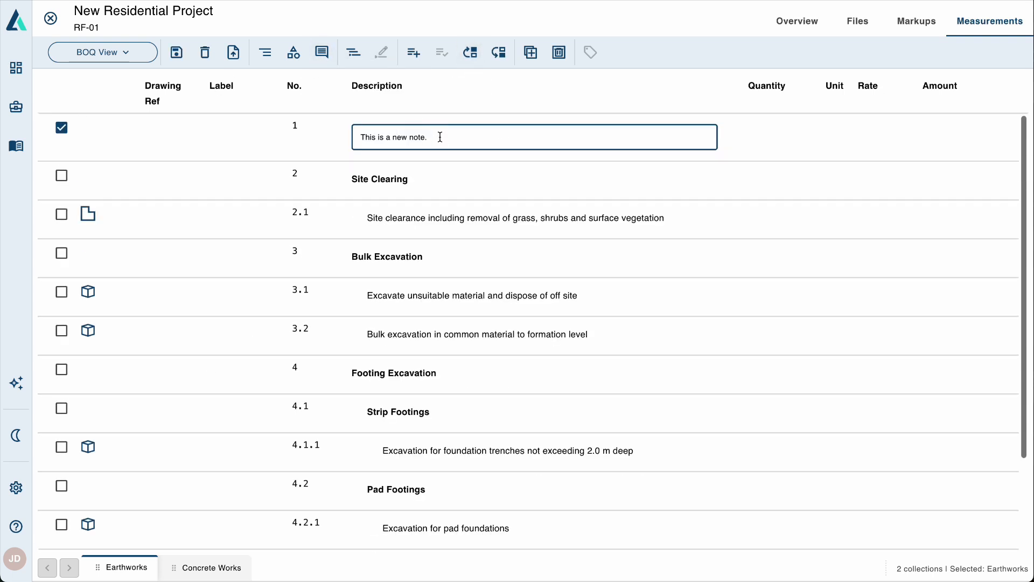
key(super+a)
key(Escape)
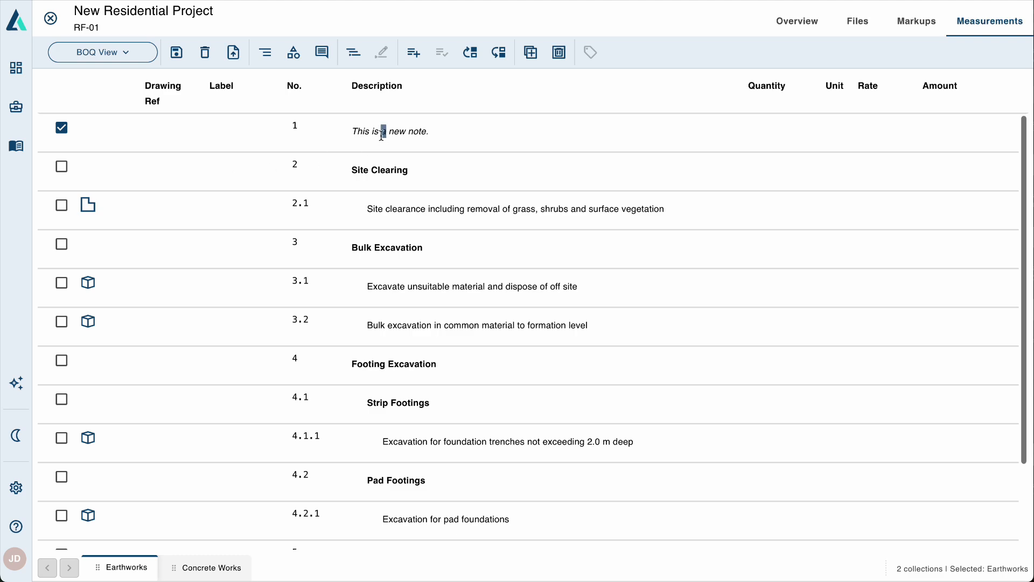
click(388, 131)
key(super+a)
text(Earthworks shall be carried out in accordance with the project drawings, specifications, and geotechnical report where applicable.)
click(316, 138)
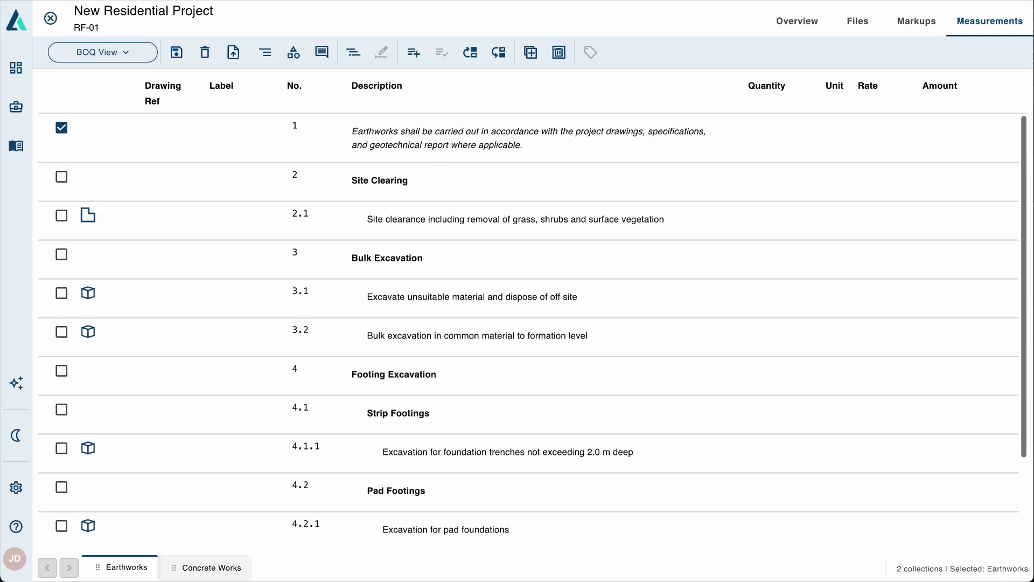
Add a warning note to the Earthworks collection and place it directly below the general note
click(321, 52)
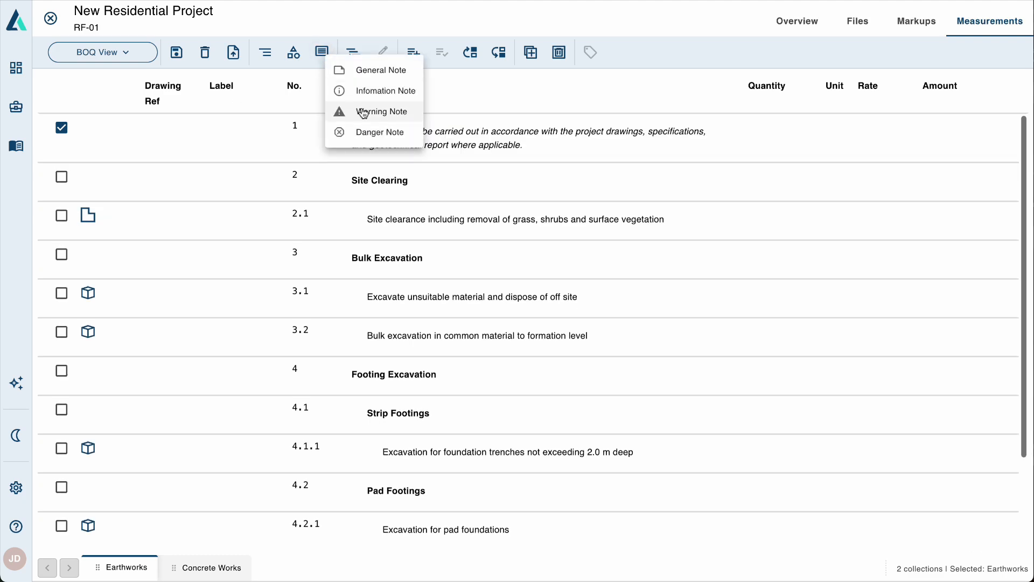
click(362, 110)
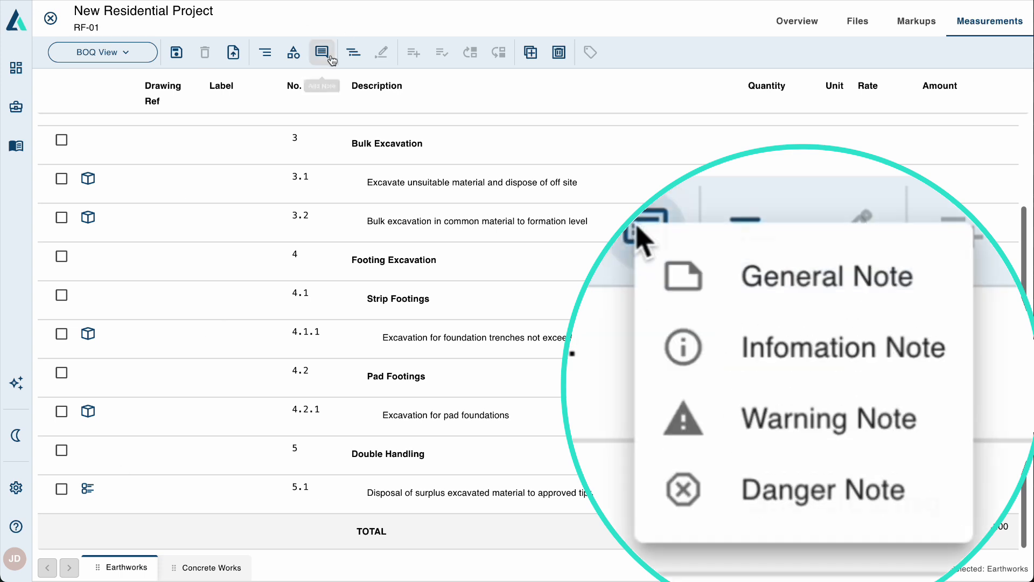
click(322, 52)
click(383, 110)
click(62, 527)
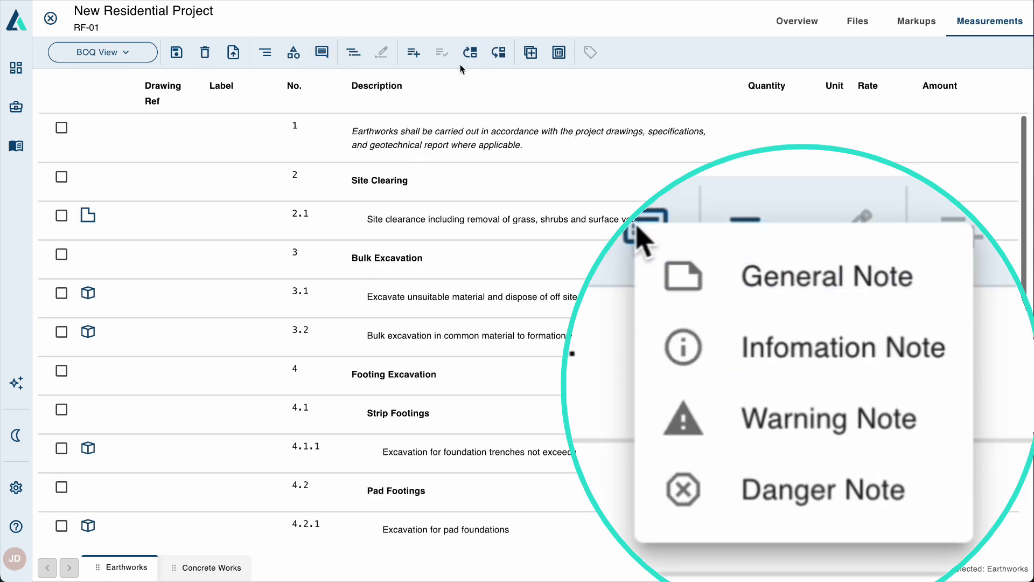
click(470, 52)
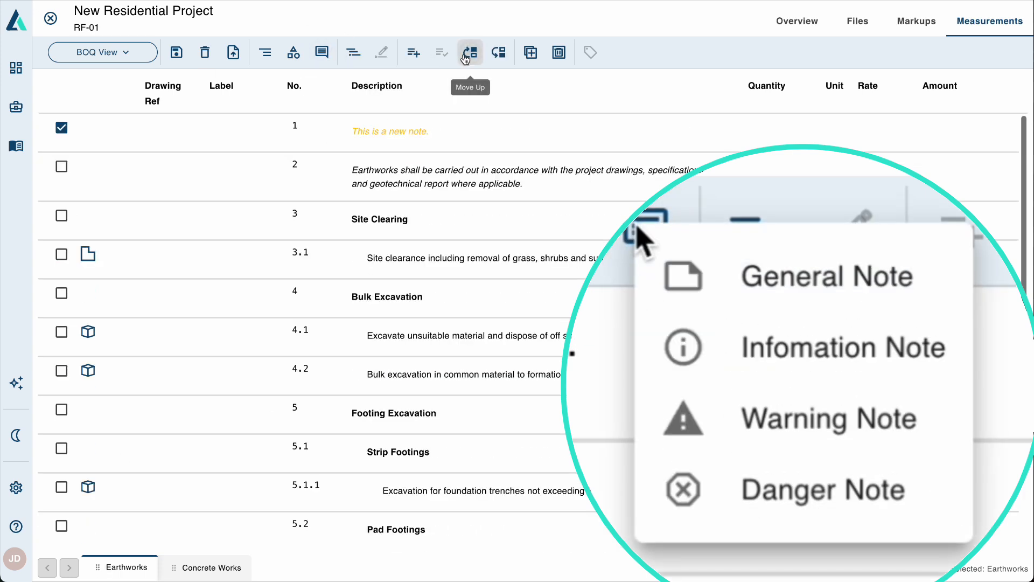
click(498, 52)
Set the warning note's text to "The Contractor shall verify all existing ground levels and dimensions before commencing excavation works."
click(336, 187)
text(The Contractor shall verify all existing ground levels and dimensions before commencing excavation works.)
key(Return)
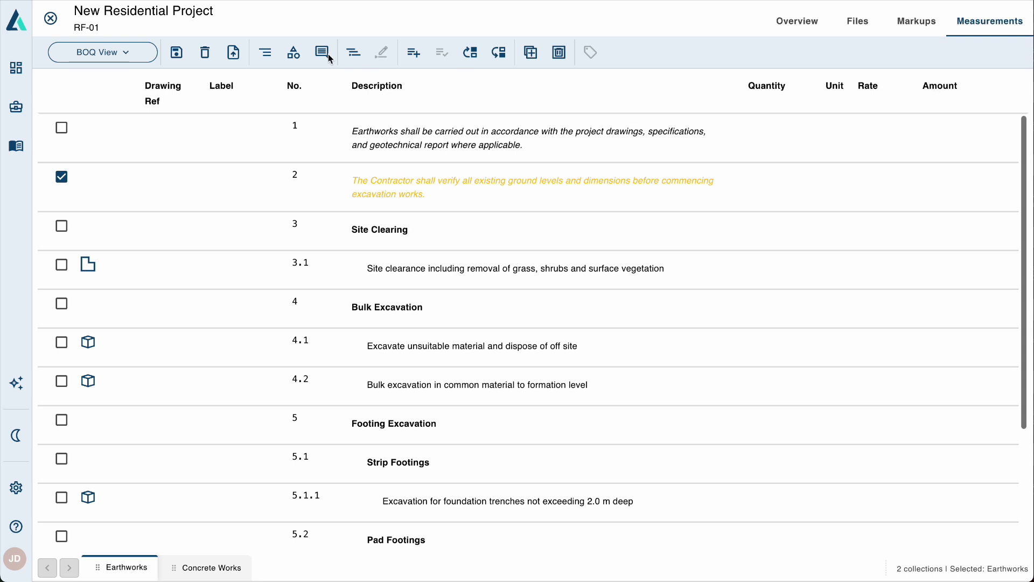
Add an information note reading "The Contractor shall inspect the site and allow for all conditions that may affect the execution of the works."
click(325, 54)
click(338, 90)
click(63, 181)
click(321, 53)
click(385, 89)
scroll(333, 364, down, 5)
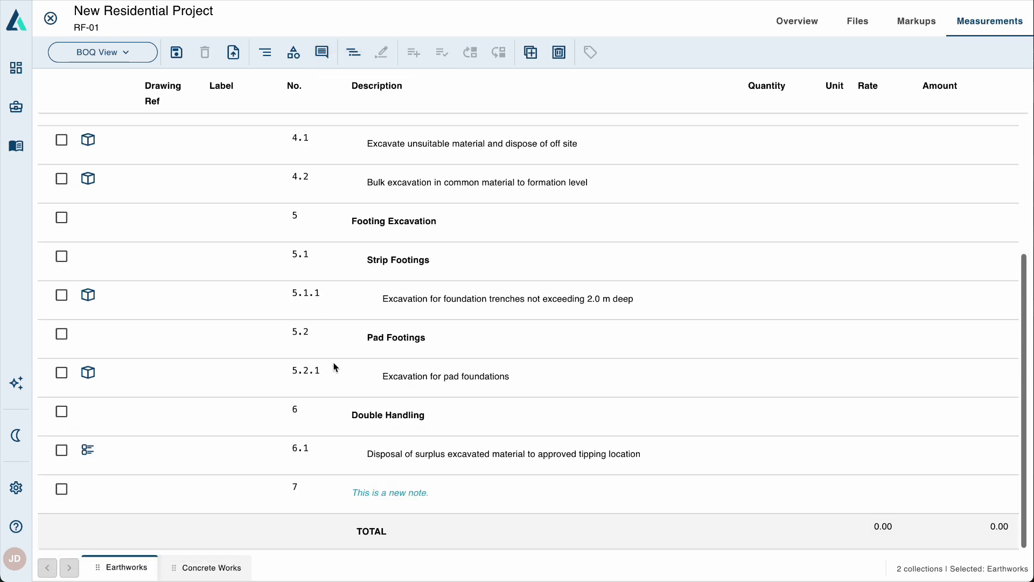
double_click(388, 495)
drag(430, 499, 286, 504)
text(The Contractor shall inspect the site and allow for all conditions that may affect the execution of the works.)
key(Return)
Move the new information note up to sit between the warning note and the Site Clearing section
click(62, 489)
click(472, 53)
click(472, 53)
click(472, 52)
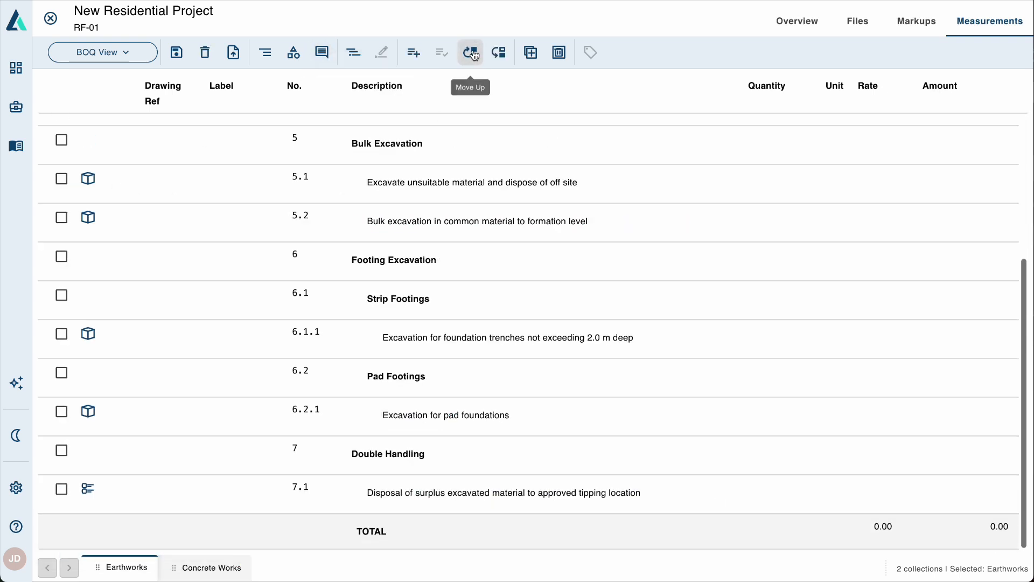
click(472, 53)
click(61, 226)
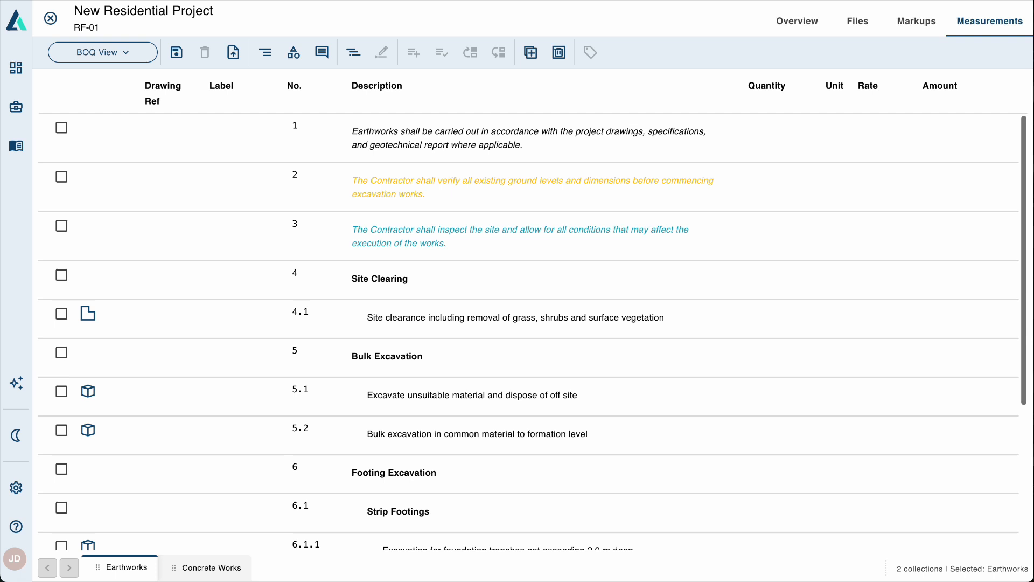
Add an information note inside Site Clearing reading "Excavation shall include trimming, dressing, leveling, and preparation of the formation to the required lines and levels."
click(61, 275)
click(322, 52)
click(377, 86)
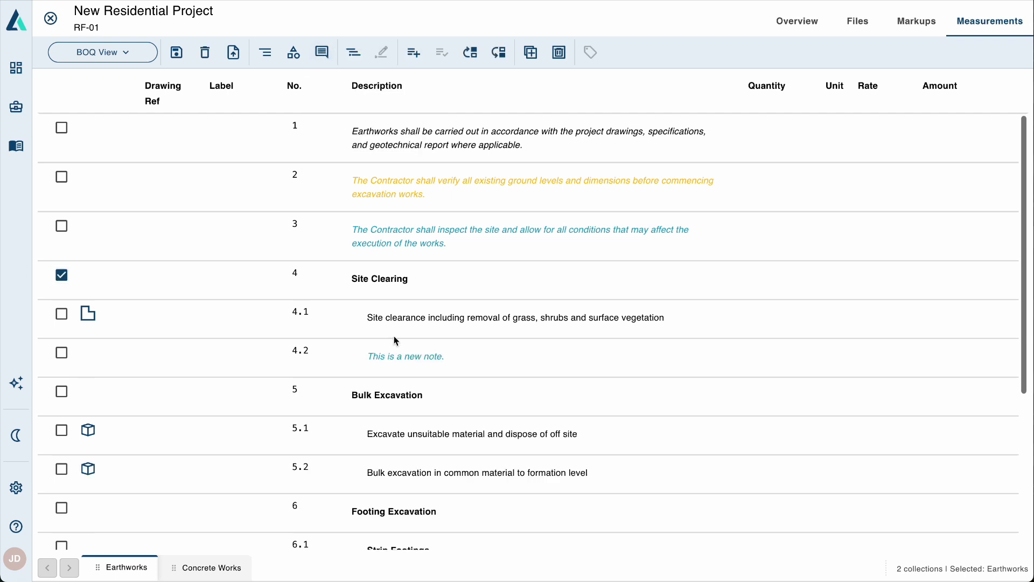
double_click(312, 354)
text(Excavation shall include trimming, dressing, leveling, and preparation of the formation to the required lines and levels.)
key(Return)
Move the Site Clearing information note above the site clearance area group
click(61, 352)
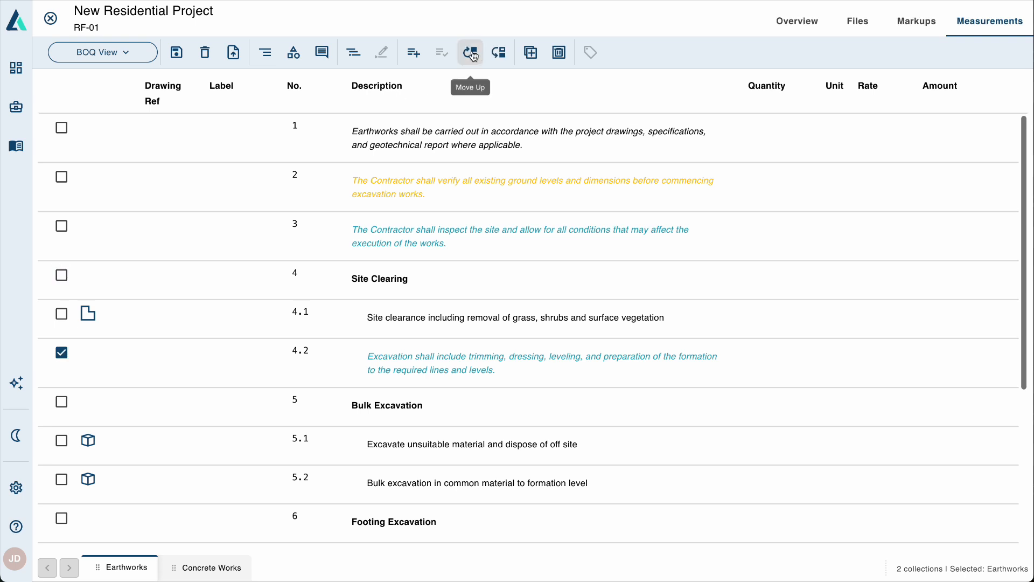
click(472, 53)
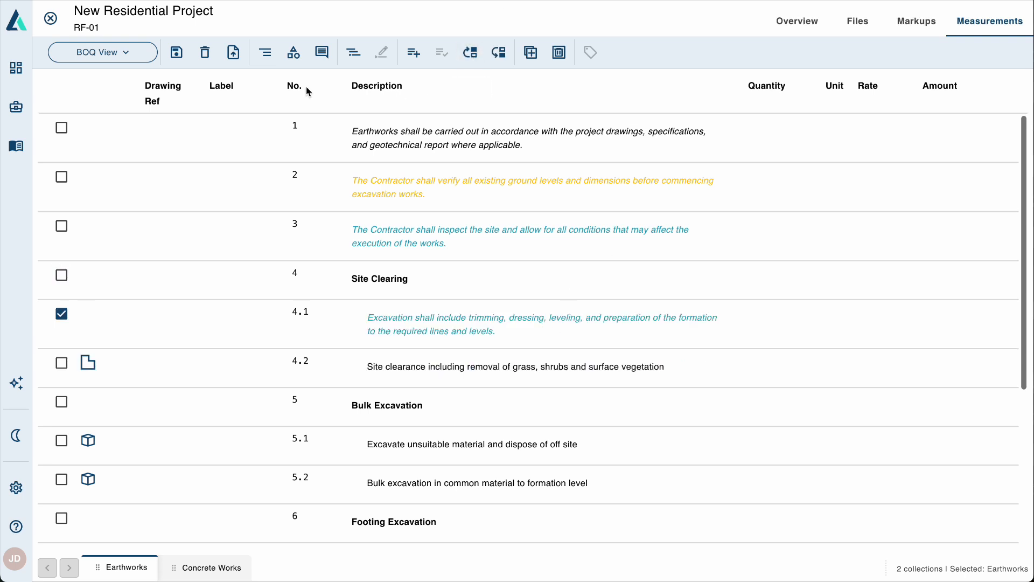
click(62, 314)
Add a danger note reading "Existing underground services shall be identified and protected. Any damage caused by the Contractor shall be made good at the Contractor's expense."
click(322, 52)
click(356, 131)
double_click(434, 498)
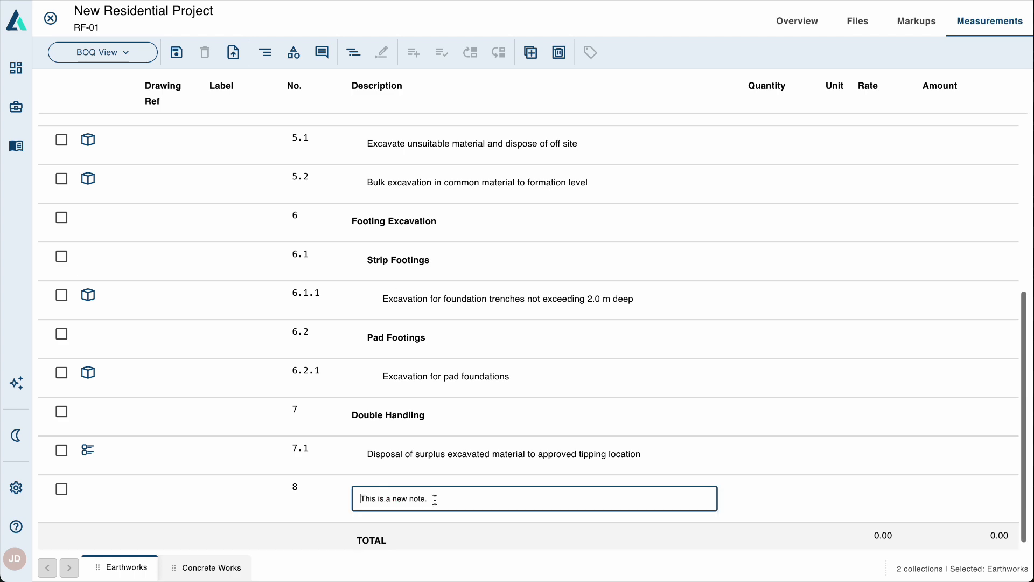
text(Existing underground services shall be identified and protected. Any damage caused by the Contractor shall be made good at the Contractor's expense.)
key(Return)
Move the danger note up to sit directly above the Site Clearing section, below the site inspection information note
click(61, 496)
click(480, 56)
click(481, 56)
click(480, 56)
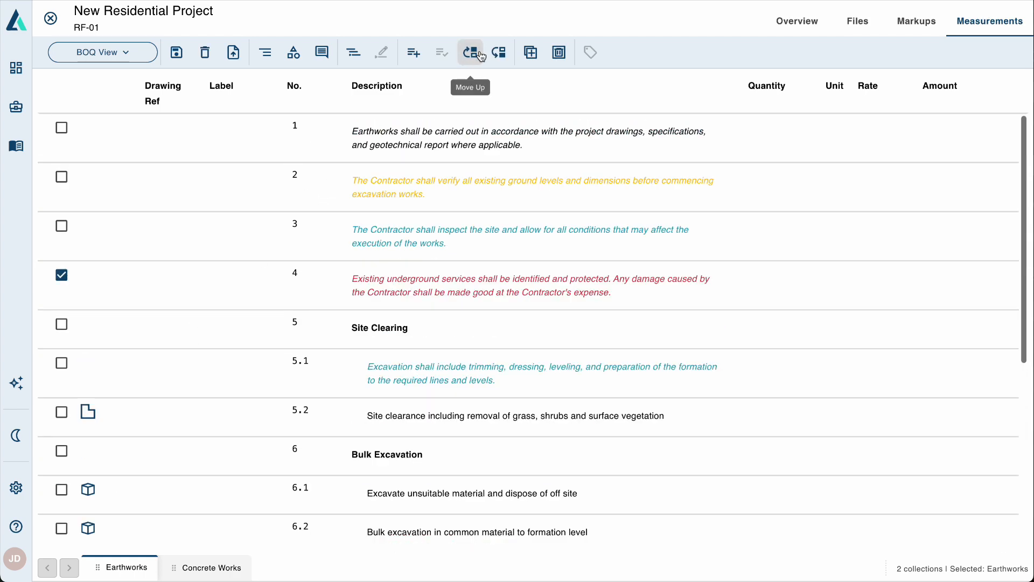
click(61, 278)
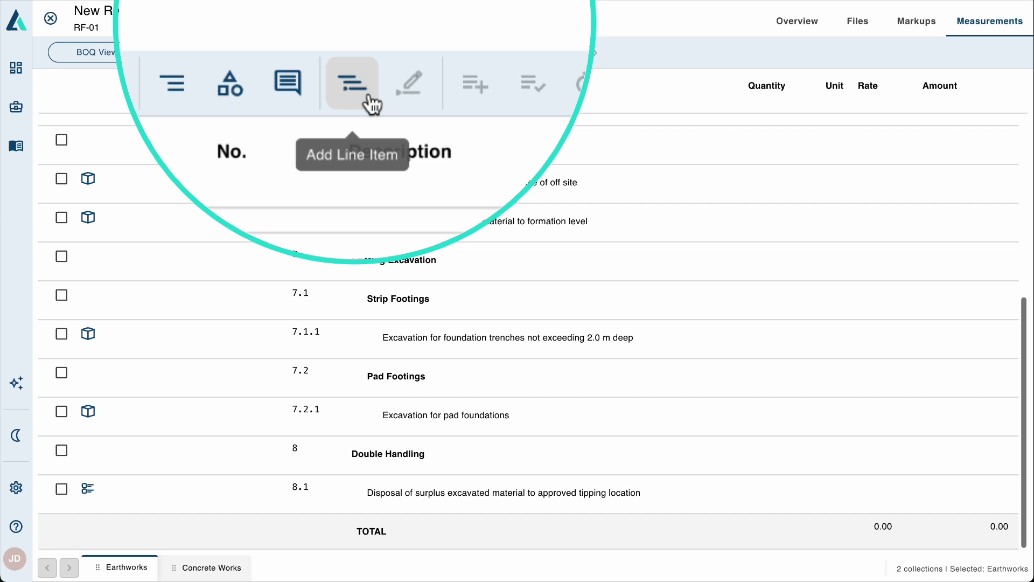
Add a line item at the end of Earthworks described as "Provisional Sum for dewatering due to unforeseen groundwater conditions"
click(368, 97)
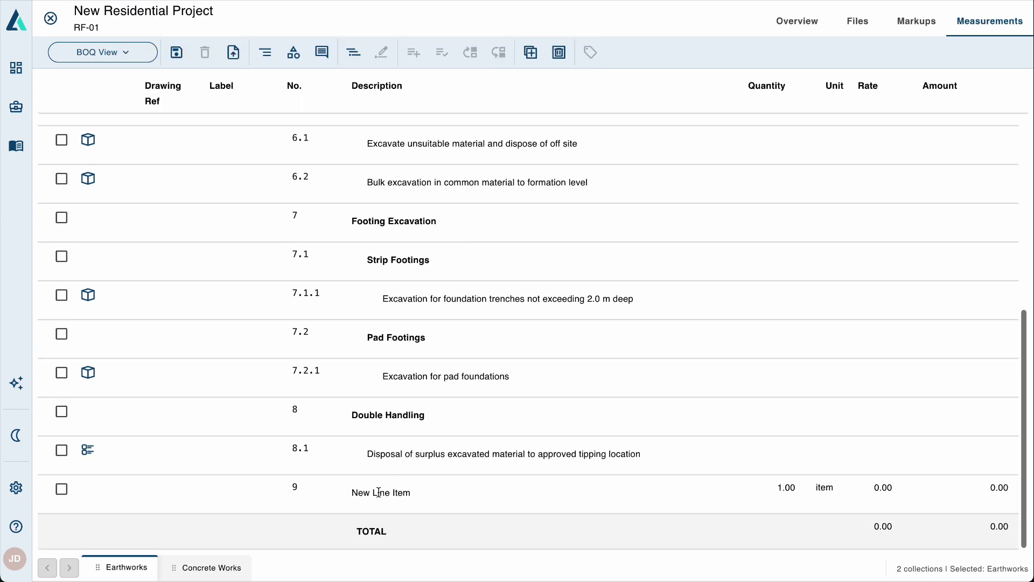
double_click(379, 492)
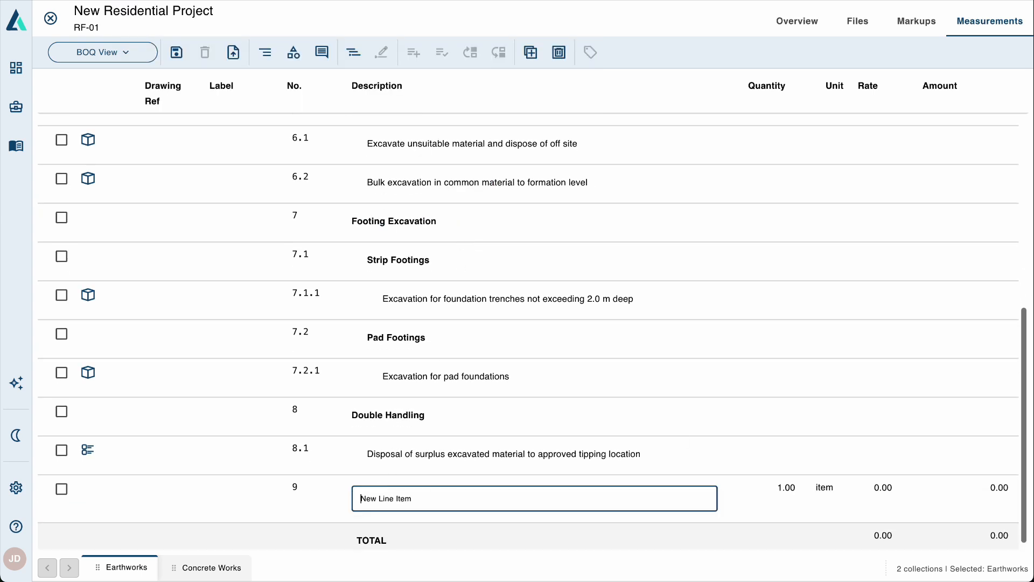
key(Escape)
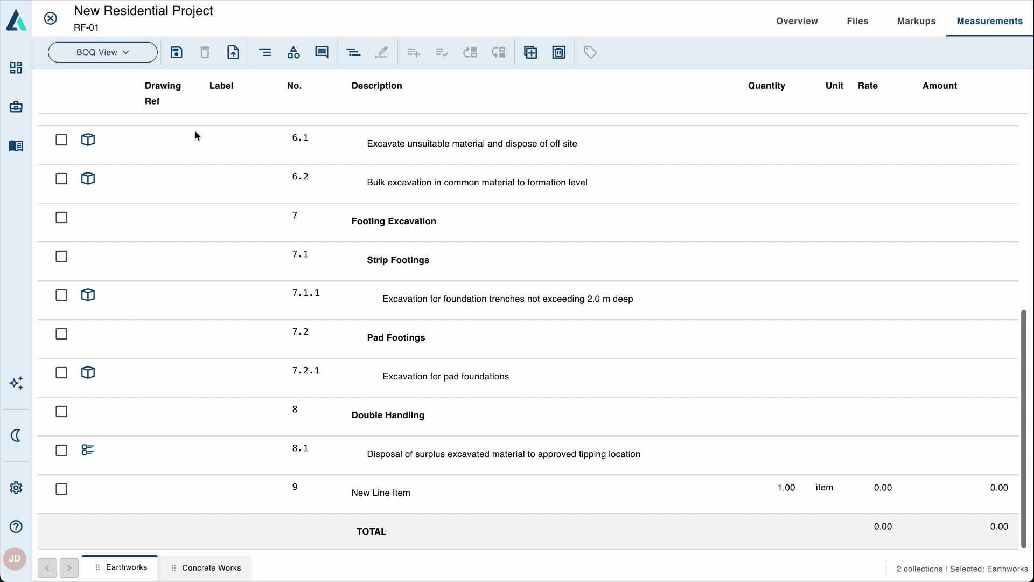
double_click(387, 495)
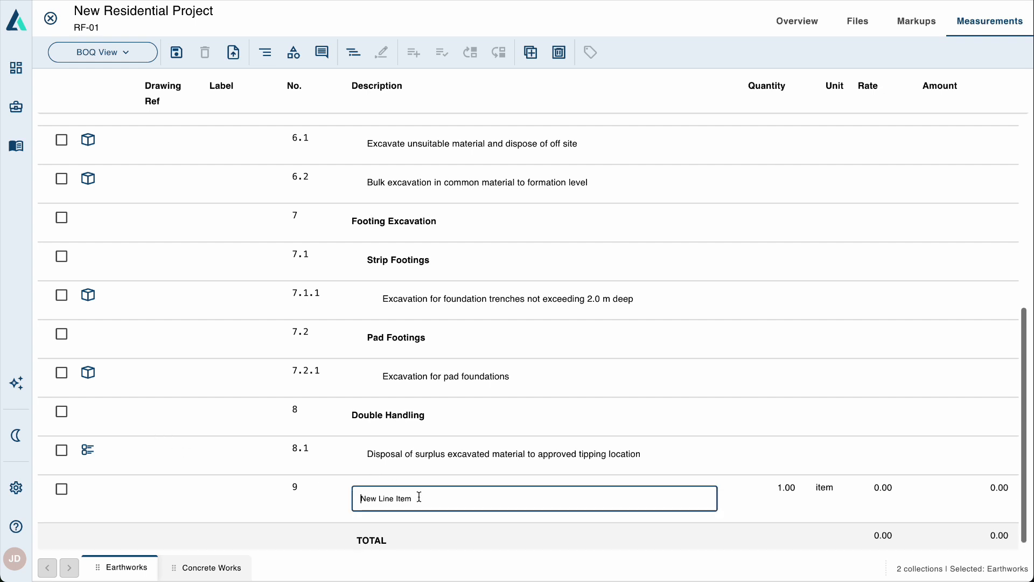
key(ctrl+a)
text(Provisional Sum for dewatering due to unforeseen groundwater conditions)
click(247, 500)
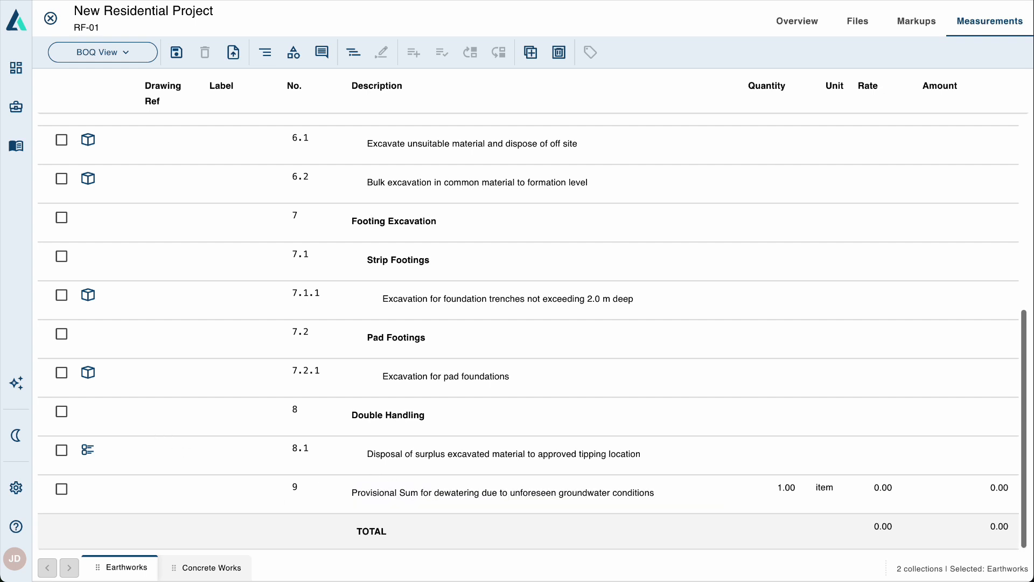
Set the unit of the dewatering line item to P.Sum - Provisional Sum and deselect the item
click(62, 491)
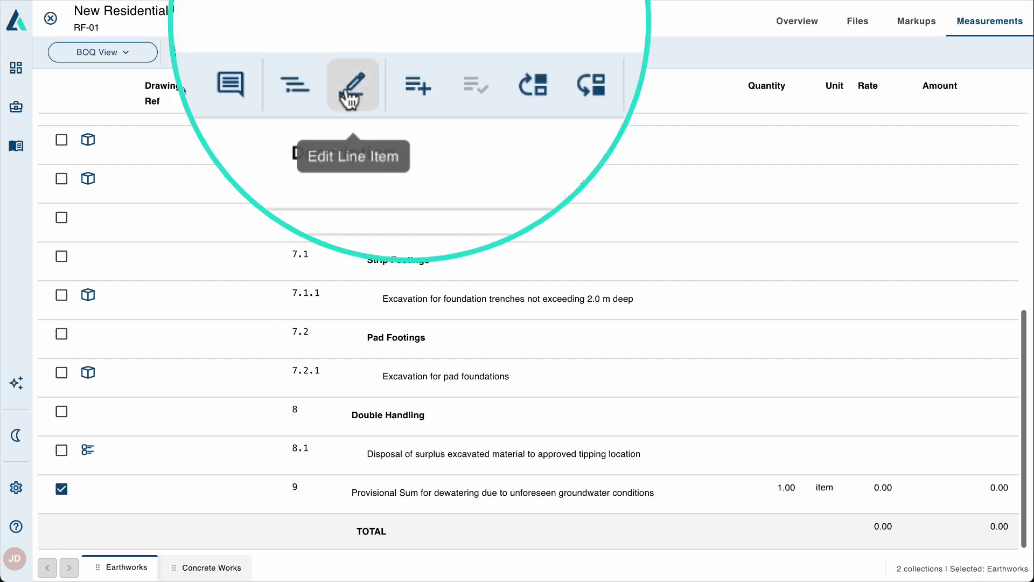
click(382, 53)
click(388, 297)
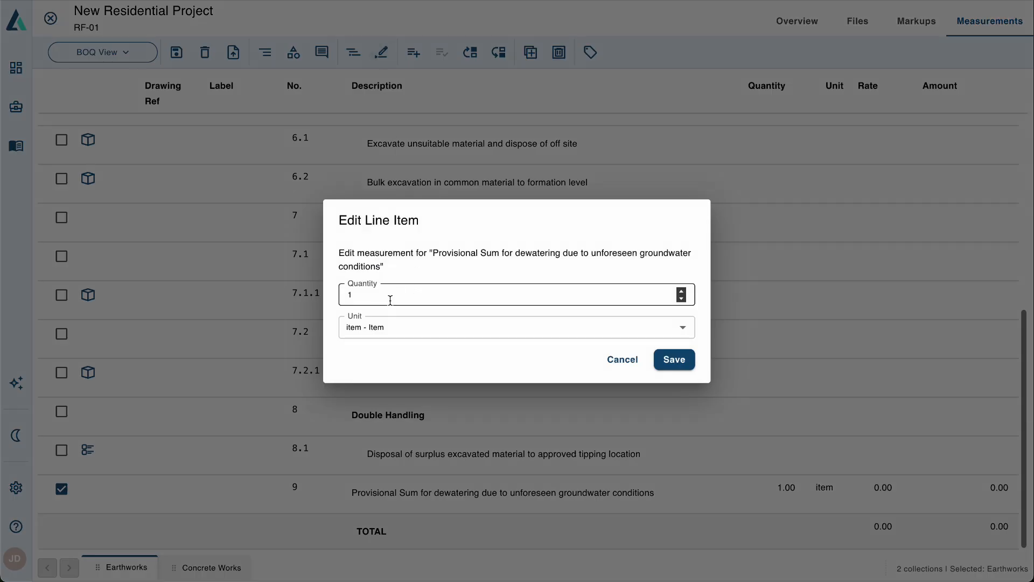
click(393, 328)
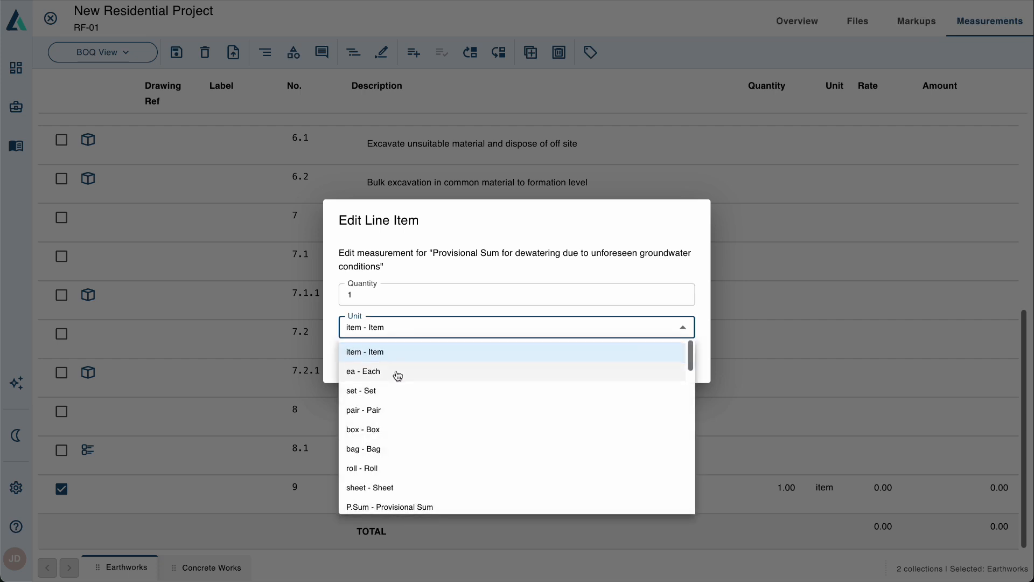
scroll(401, 409, down, 1)
click(419, 487)
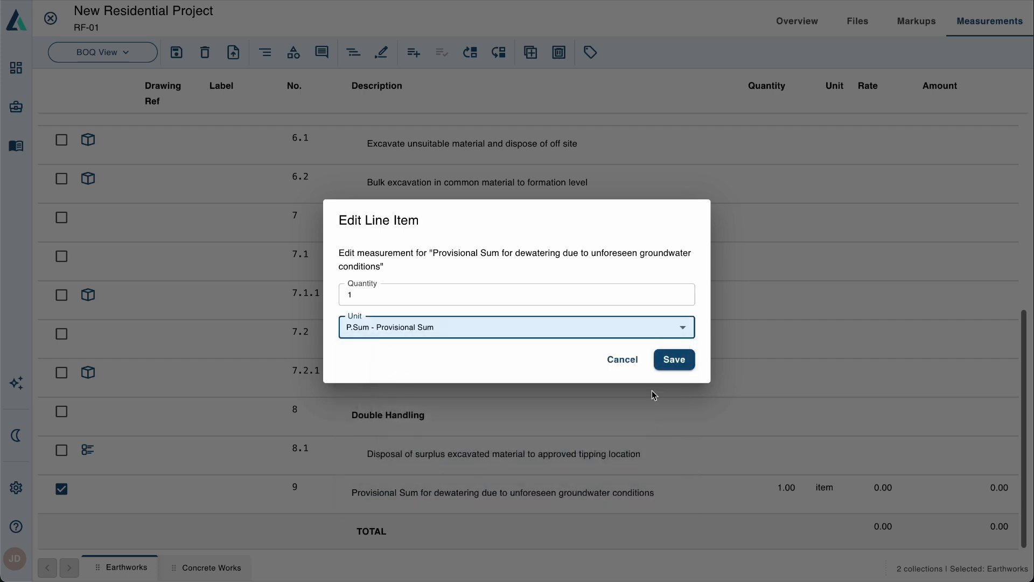
click(674, 359)
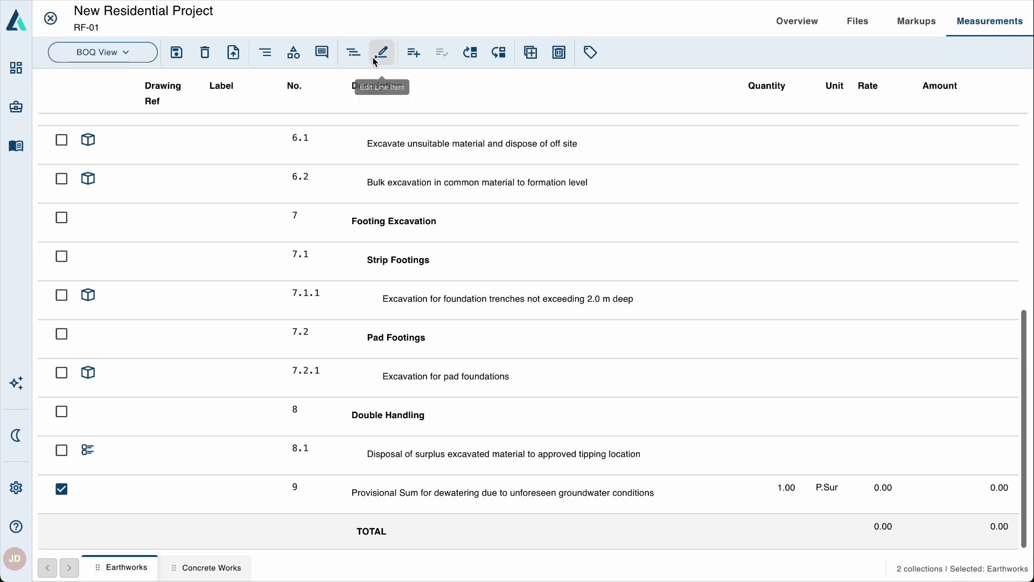
click(61, 488)
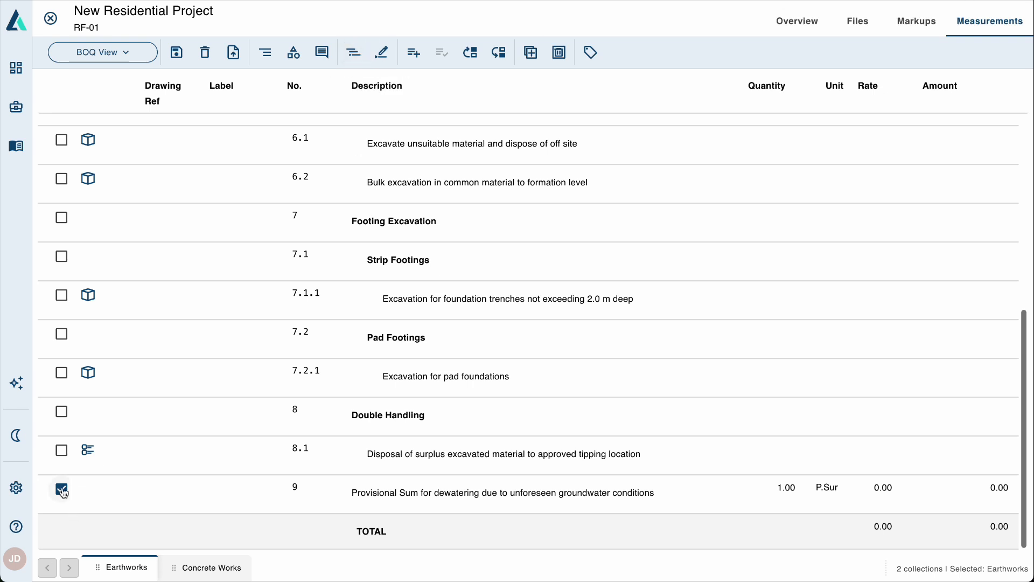
Add another line item to Earthworks described as "Provisional Sum for temporary shoring and earth retention systems"
click(353, 53)
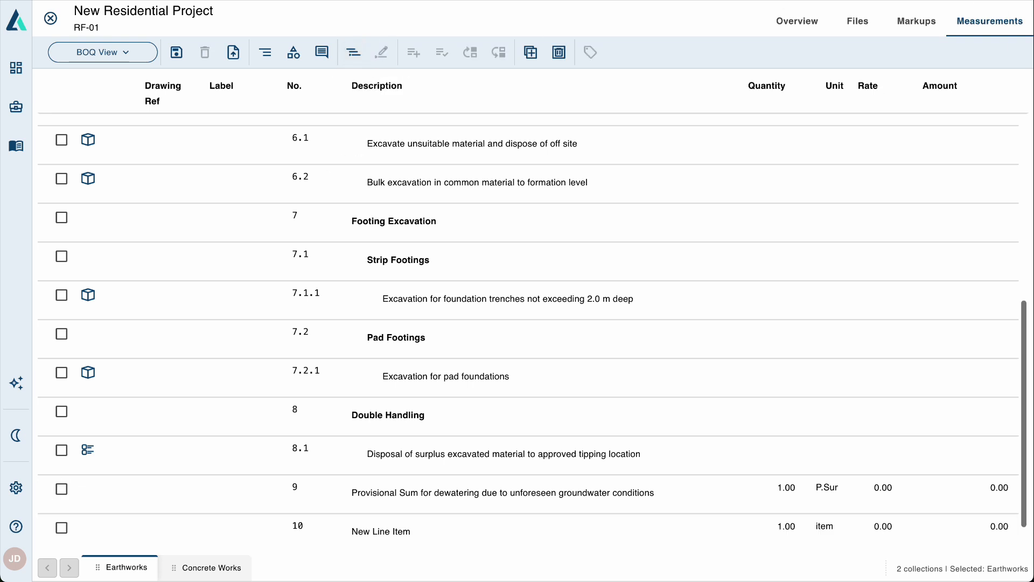
click(391, 533)
text(Provisional Sum for temporary shoring and earth retention systems)
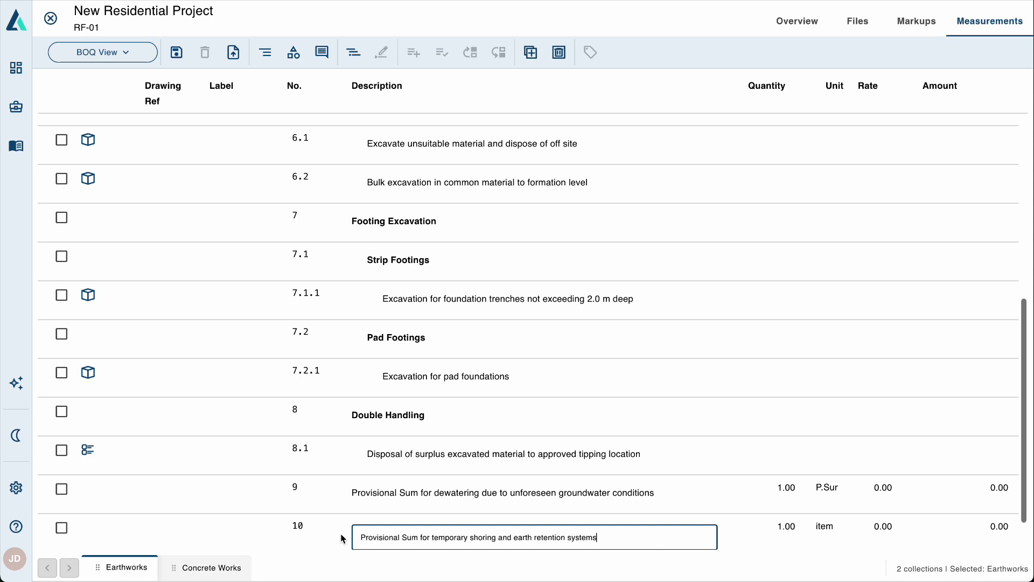
key(Return)
Edit the temporary shoring and earth retention line item and save it with the unit item - Item
click(62, 527)
click(381, 53)
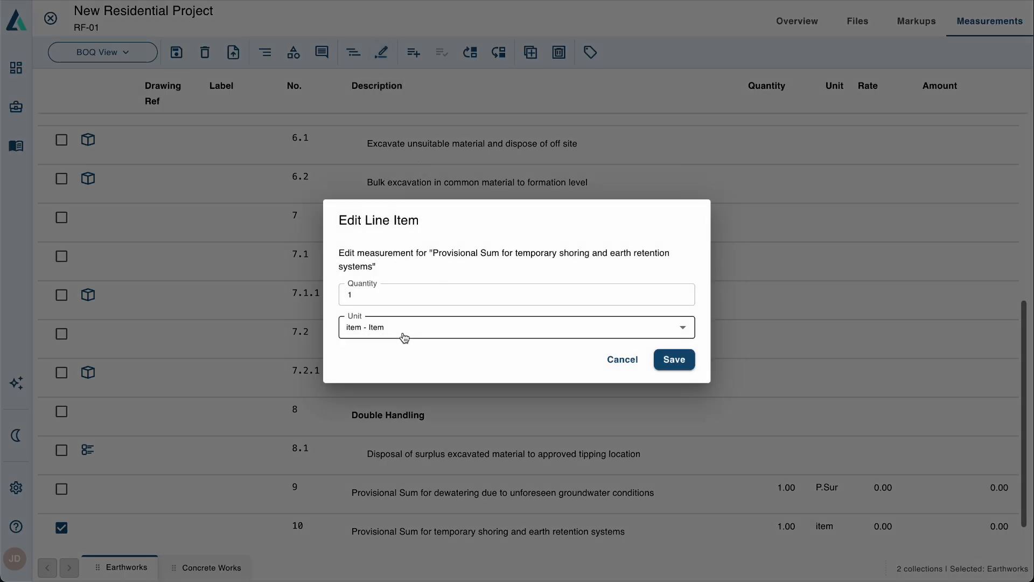
click(404, 332)
scroll(411, 407, down, 1)
scroll(411, 405, up, 1)
click(395, 357)
click(672, 367)
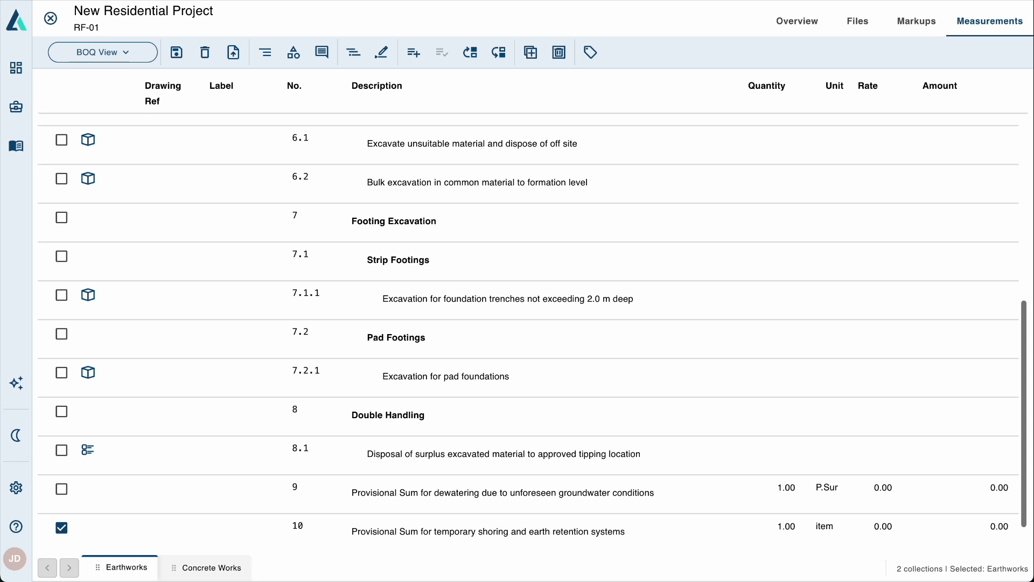
Add a third line item to Earthworks described as "Provisional Sum for removal of buried obstructions or abandoned services"
click(353, 52)
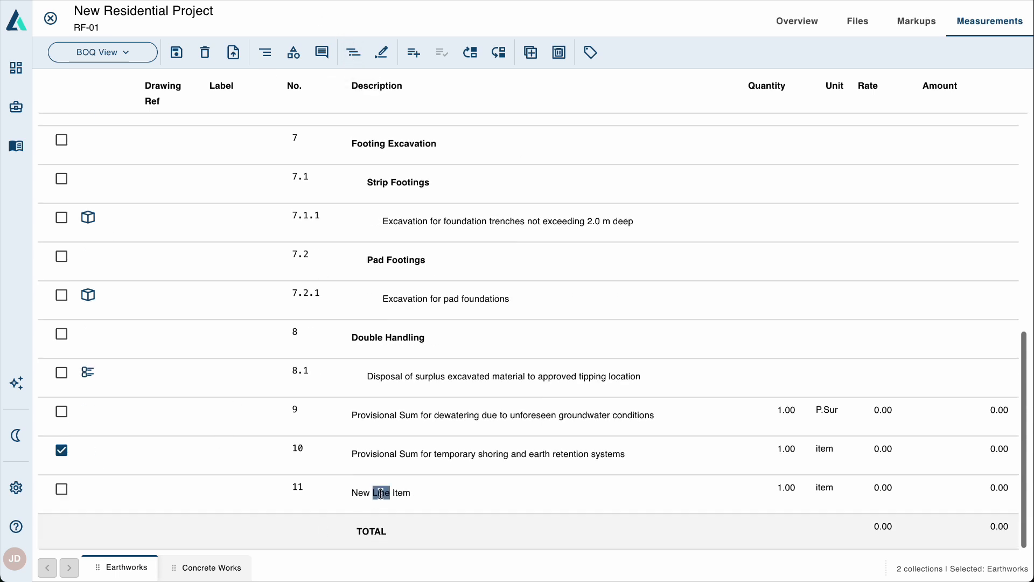
text(Provisional Sum for removal of buried obstructions or abandoned services)
key(Return)
Set the unit of the buried obstructions line item, selected on its own, to P.Sum - Provisional Sum
click(62, 450)
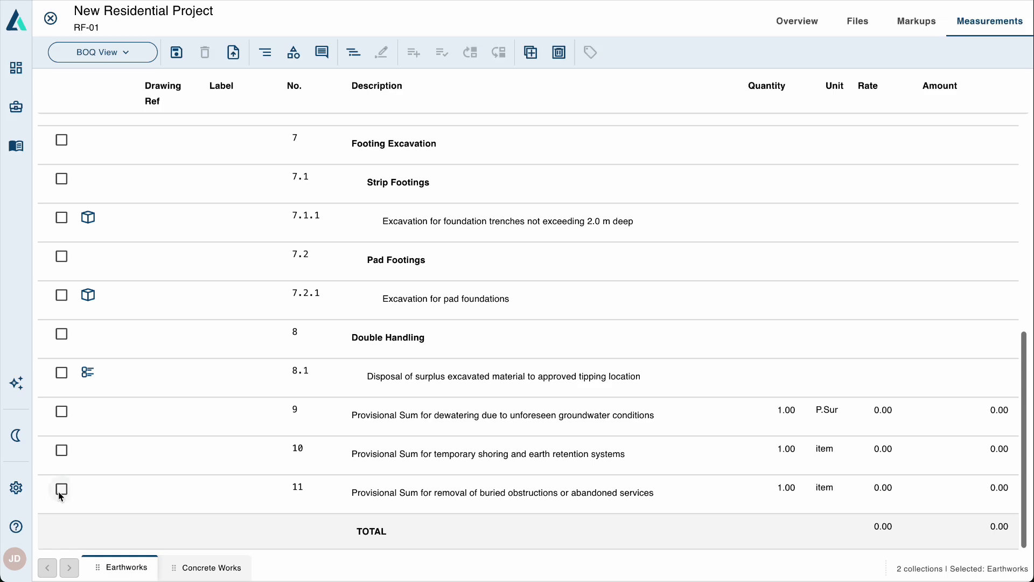
click(62, 489)
click(381, 52)
click(387, 327)
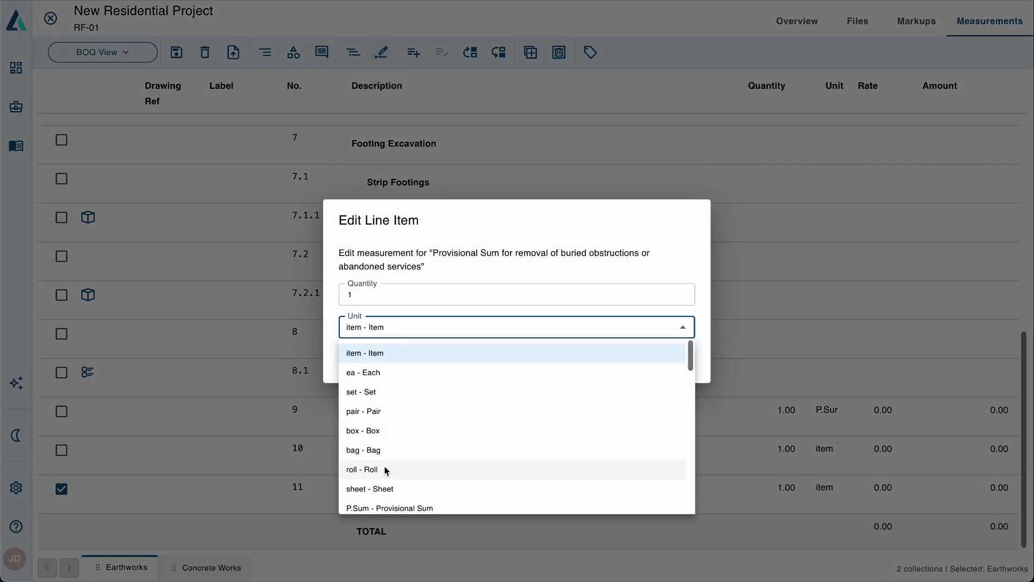
scroll(386, 467, down, 3)
scroll(387, 467, up, 5)
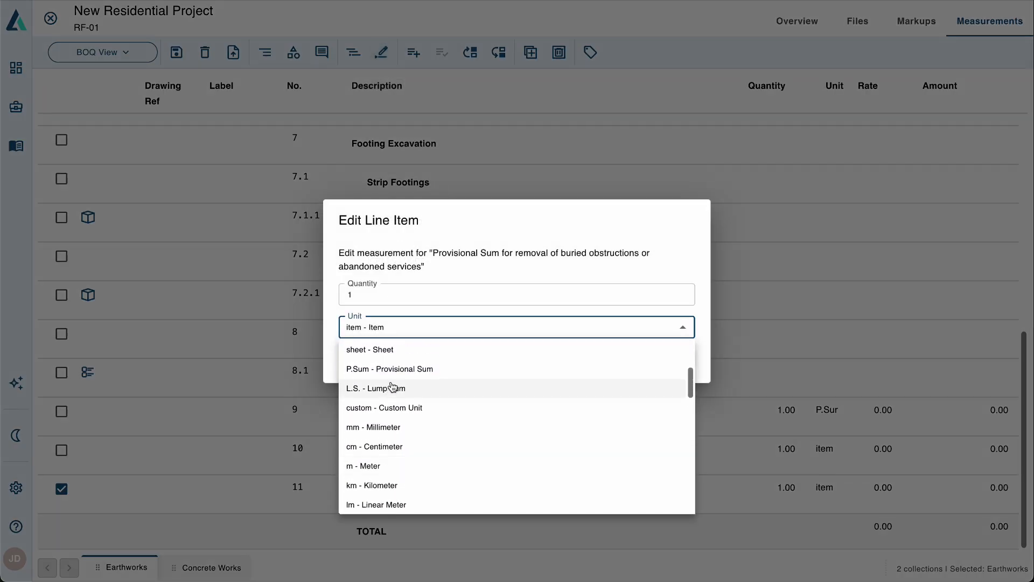
click(387, 369)
click(673, 359)
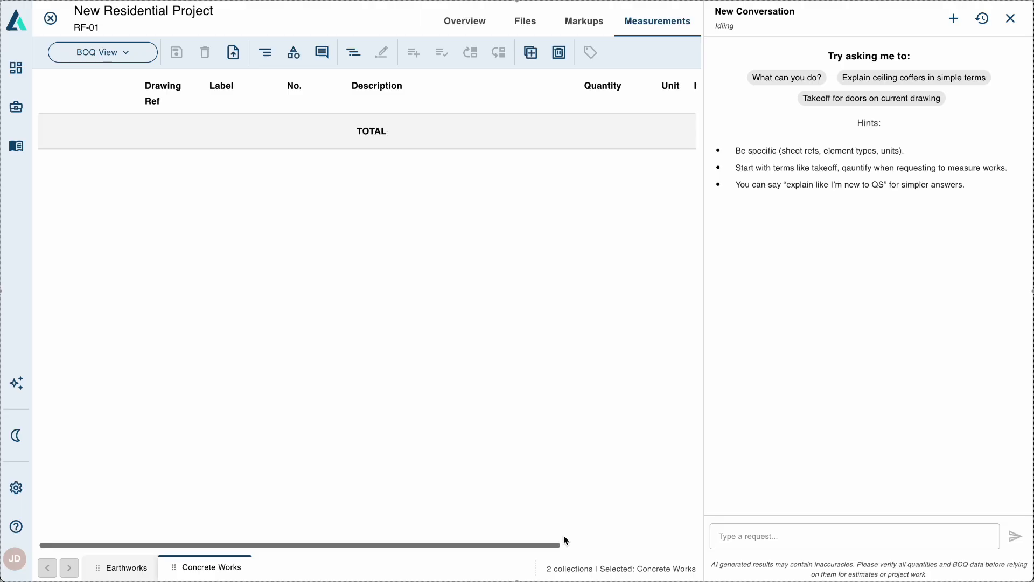
Send the AI assistant the request "Generate BOQ for concrete works. Use docuemnt references if available." for the Concrete Works collection
click(783, 539)
text(G)
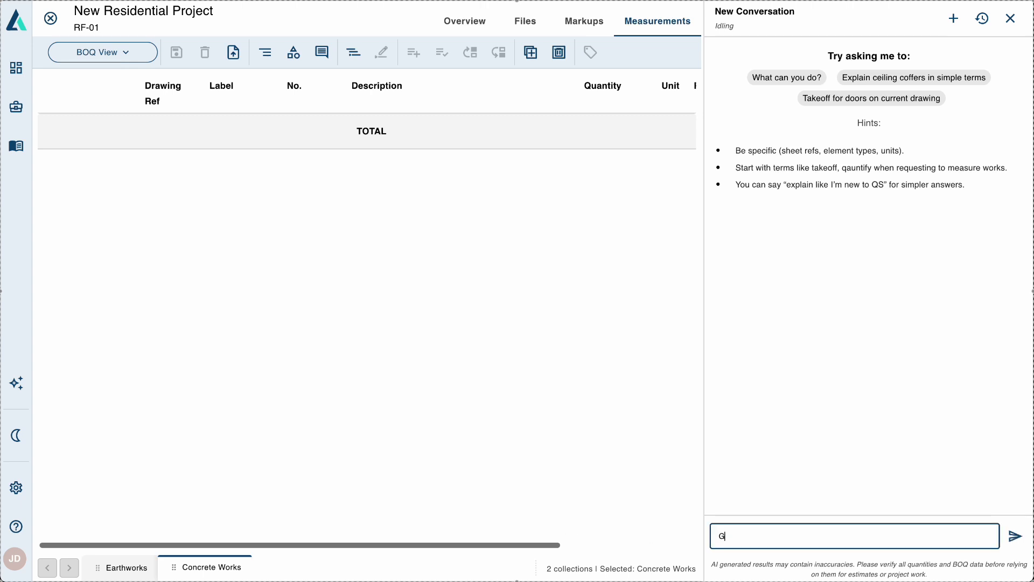
text(enerate BOQ for con)
text(rete)
key(BackSpace)
key(BackSpace)
text(crete works. )
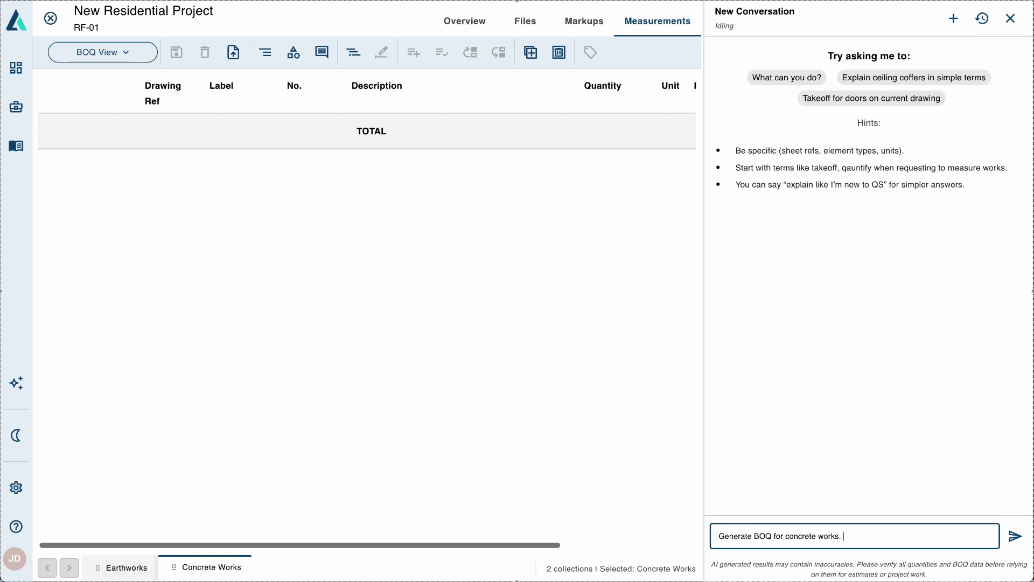
text(Use docuemnt references )
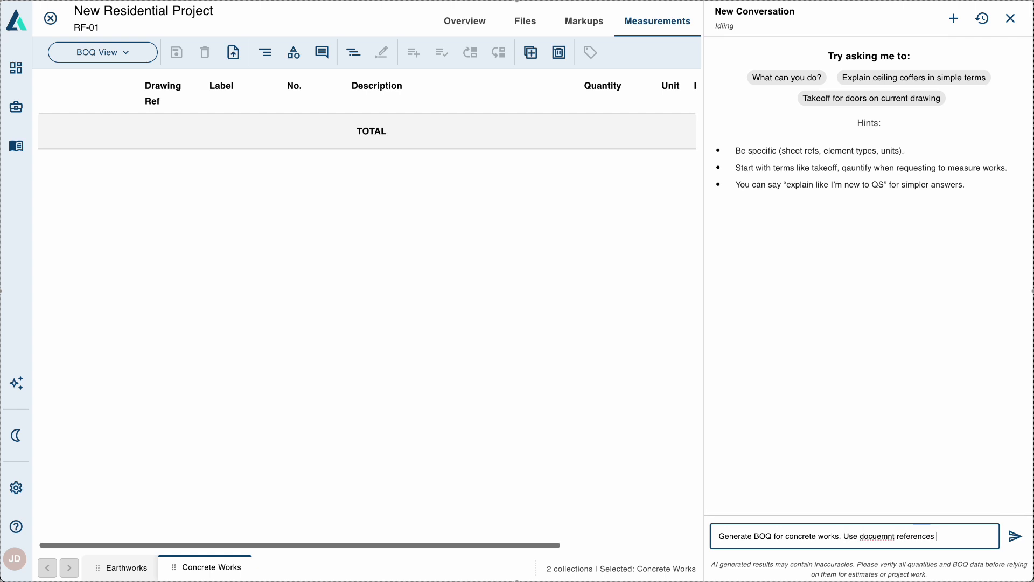
text(if available.)
click(1016, 536)
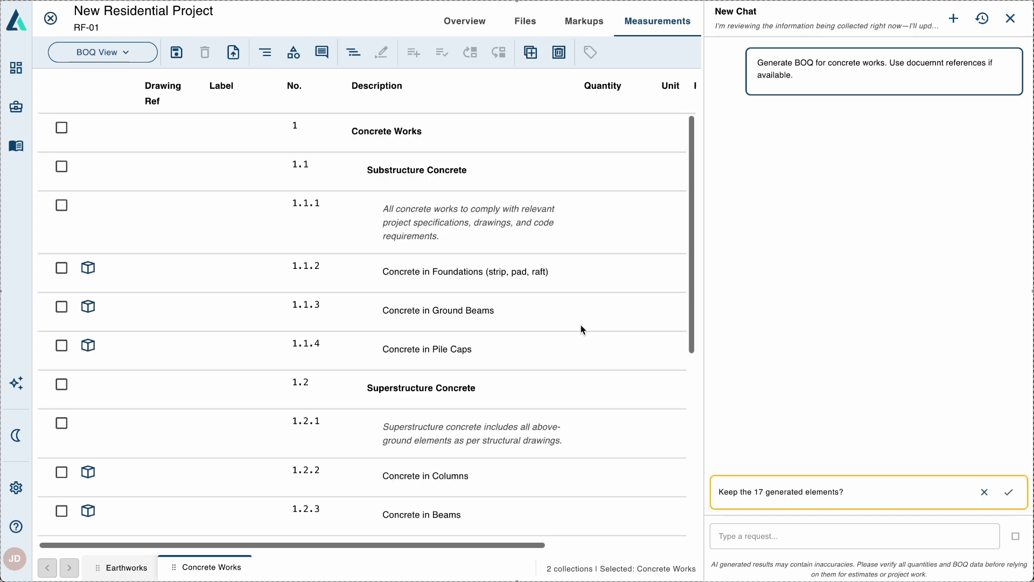
Review the generated Concrete Works sections, notes and measurement groups down to the end of the list
scroll(580, 325, down, 1)
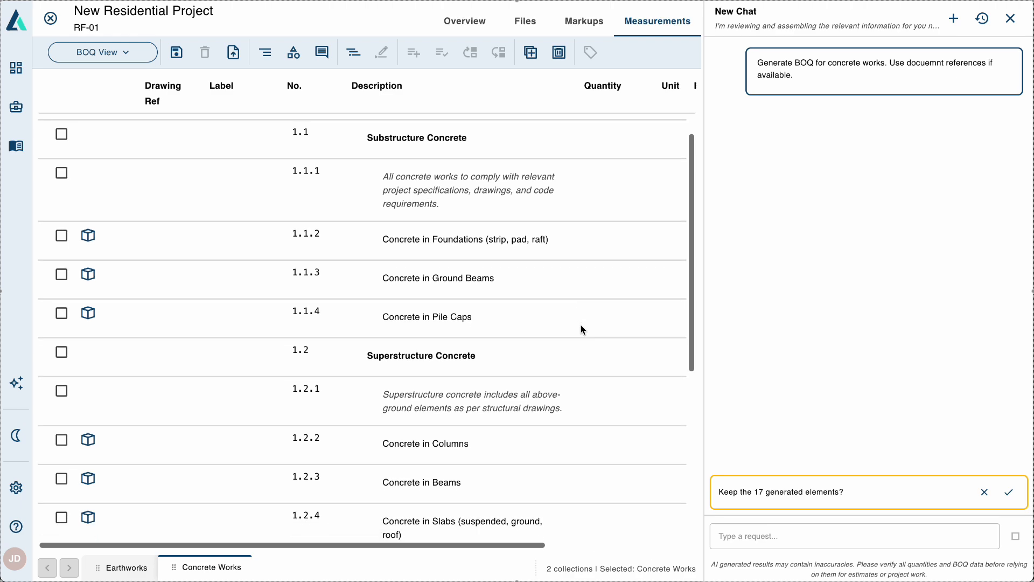
scroll(581, 325, down, 8)
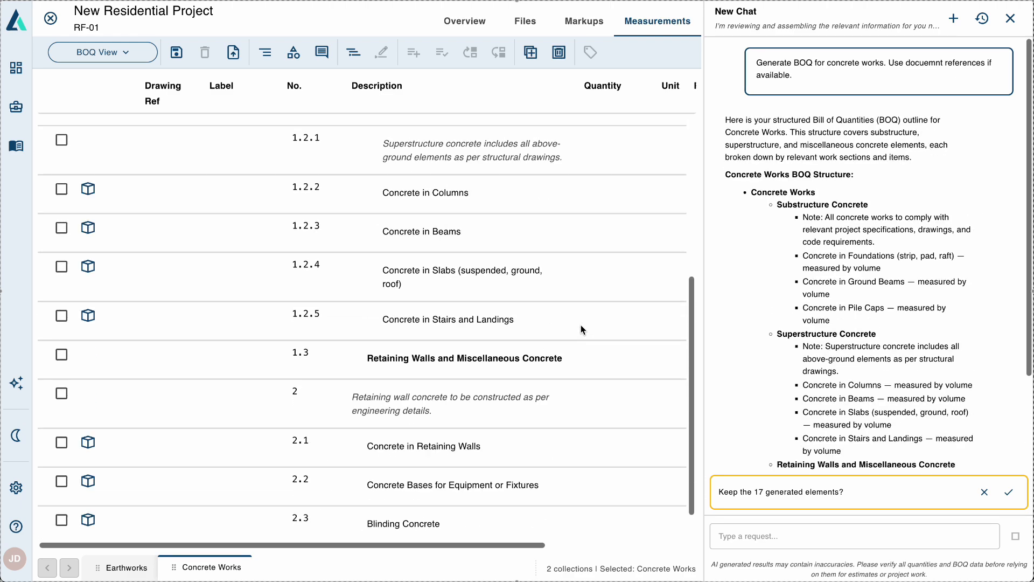
scroll(581, 325, down, 1)
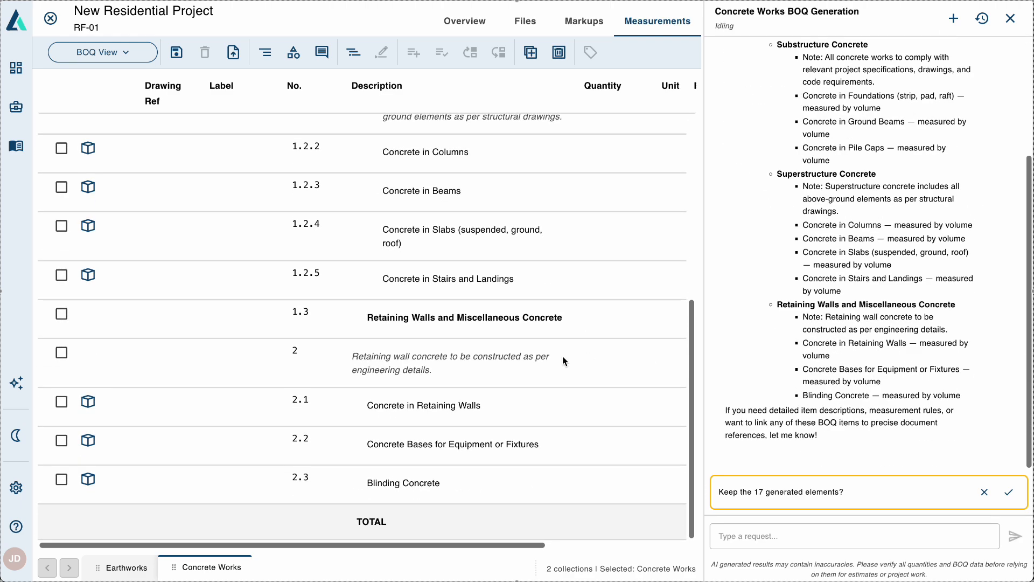